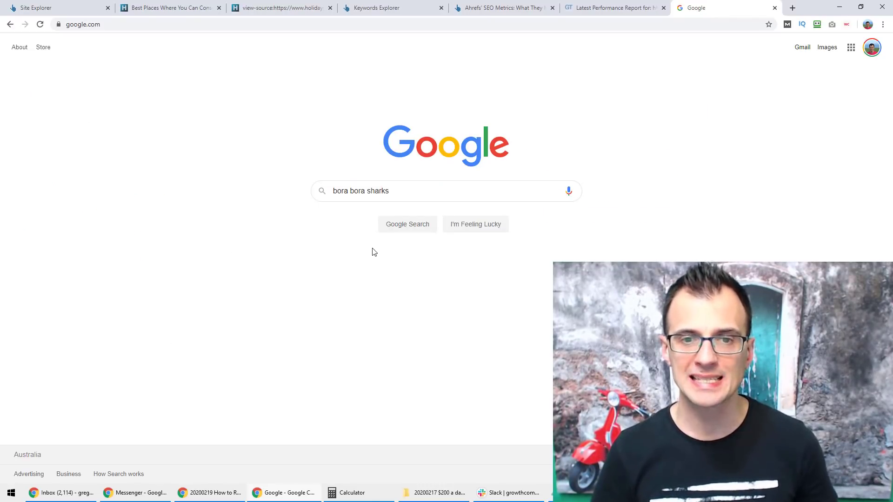
# Step: Run the 'bora bora sharks' Google search, then view its Ahrefs SERP overview showing travelcroc at DR 2
pyautogui.click(395, 231)
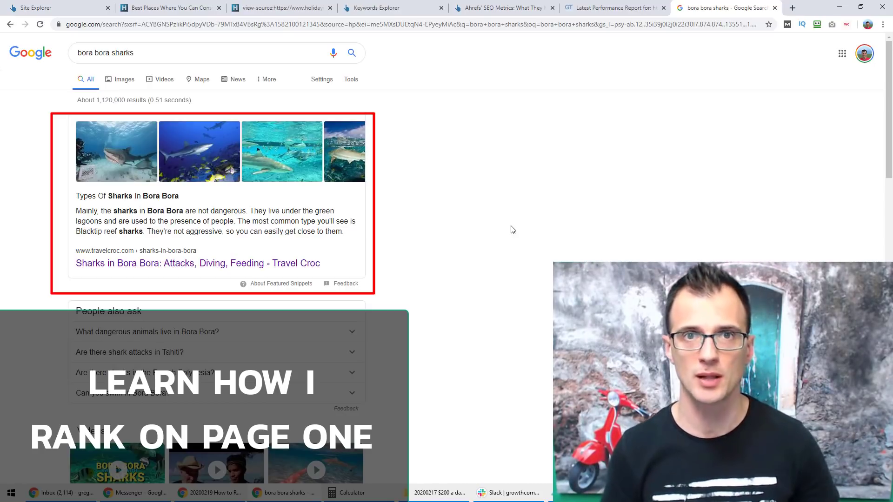
pyautogui.hotkey('ctrl', '1')
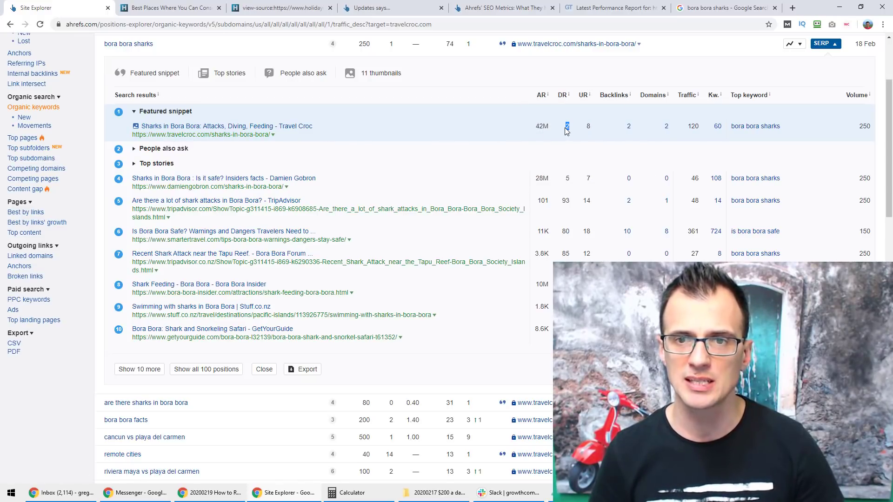
pyautogui.click(589, 146)
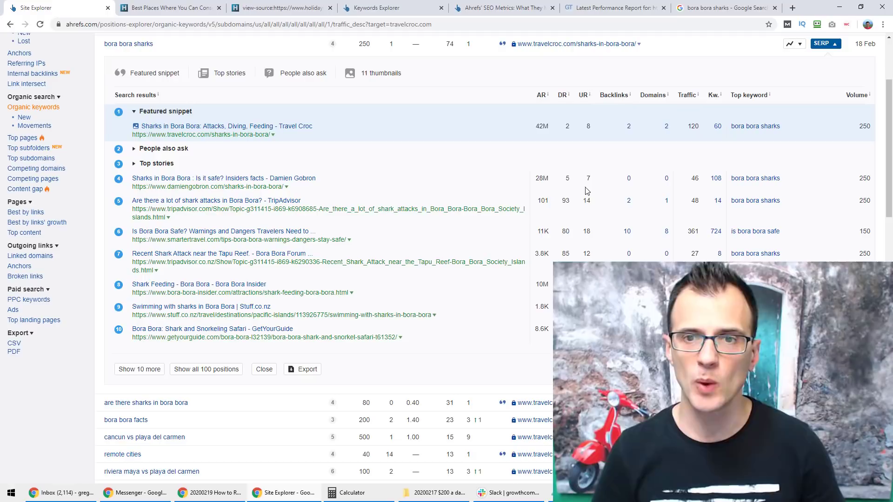
pyautogui.doubleClick(564, 200)
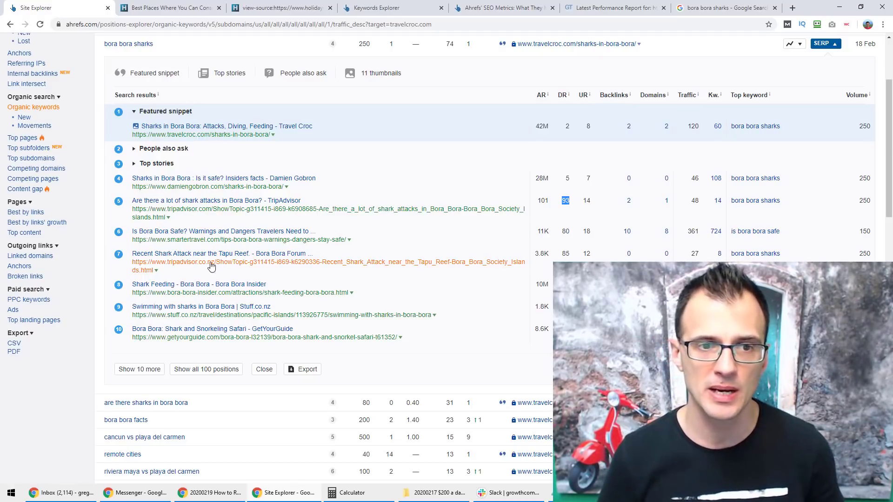
pyautogui.doubleClick(564, 231)
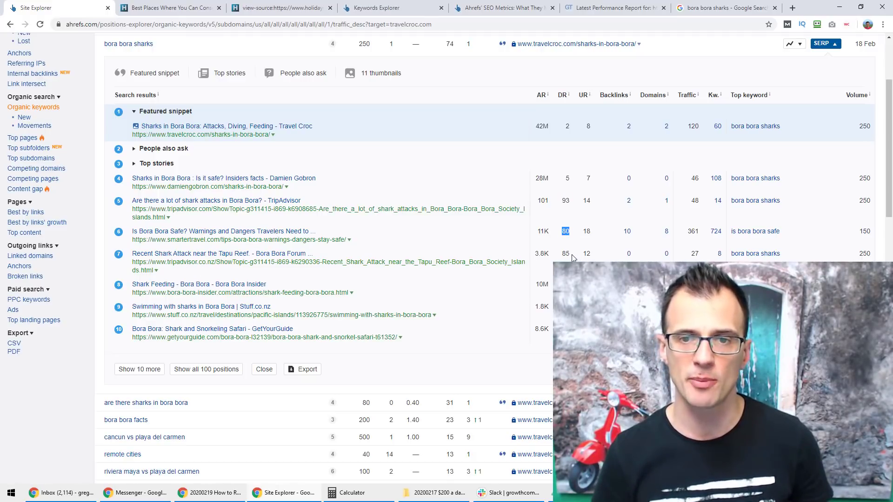
pyautogui.moveTo(571, 254); pyautogui.dragTo(566, 254)
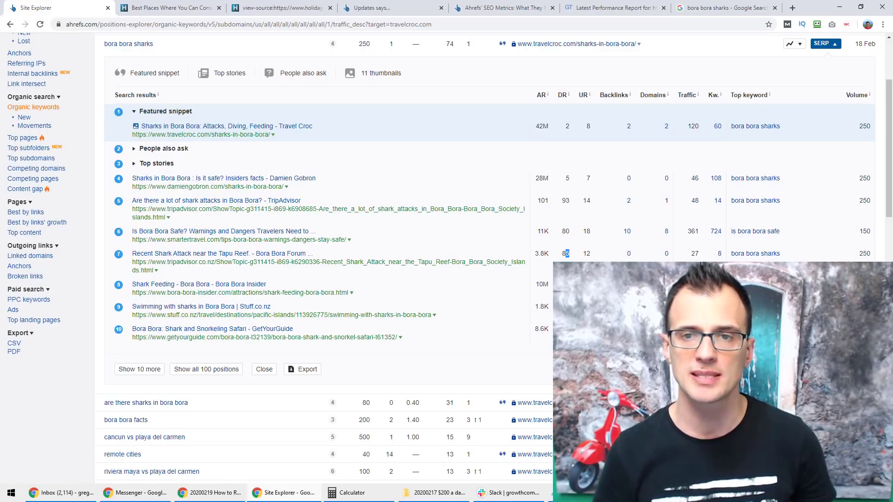
pyautogui.click(534, 308)
pyautogui.scroll(1, 384, 223)
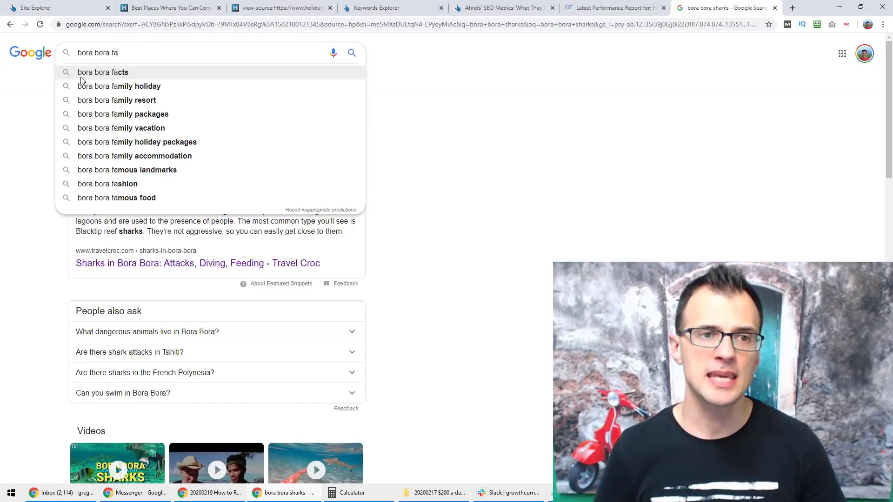
# Step: Search Google for 'bora bora facts' and scroll through the results
pyautogui.press('BackSpace')
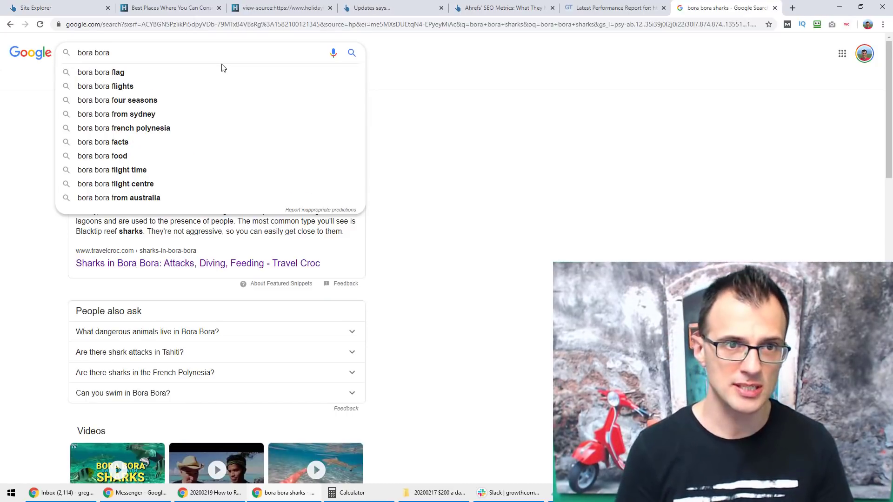
pyautogui.write('a')
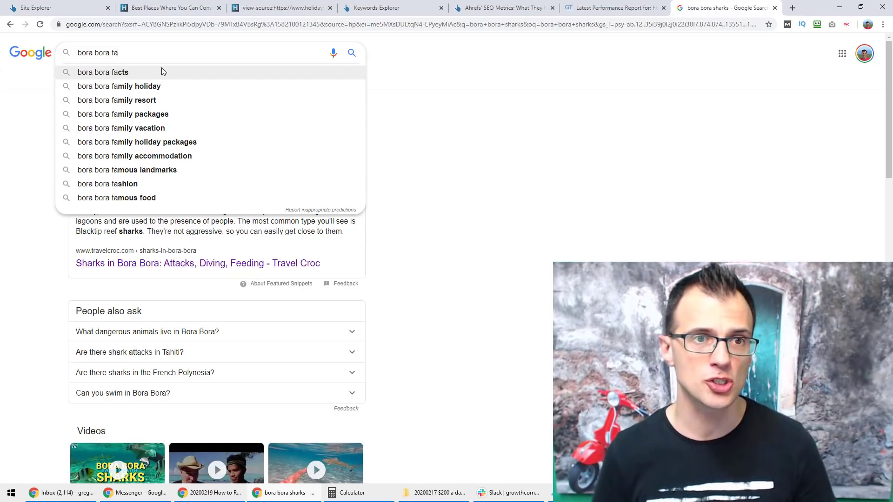
pyautogui.click(111, 77)
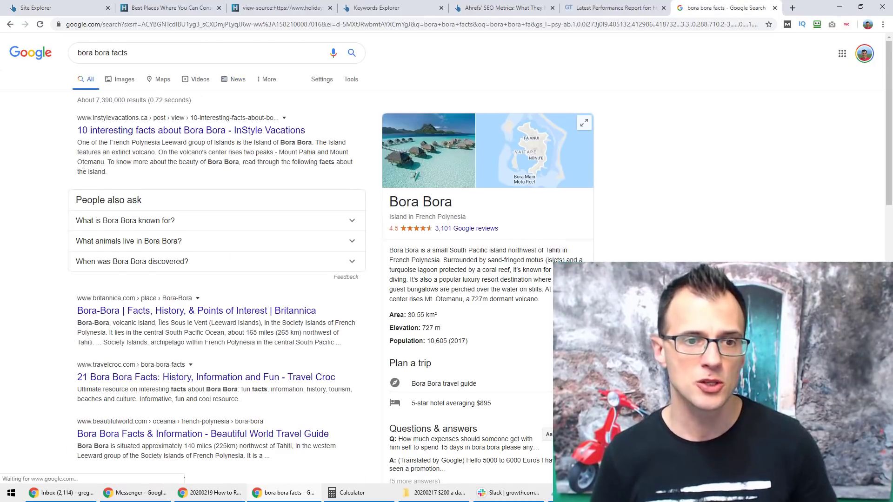
pyautogui.scroll(-5, 28, 247)
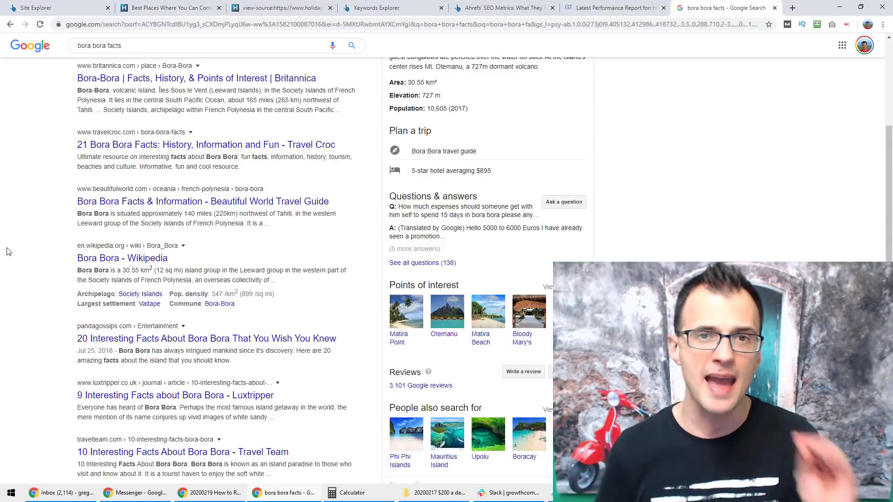
pyautogui.scroll(-1, 21, 249)
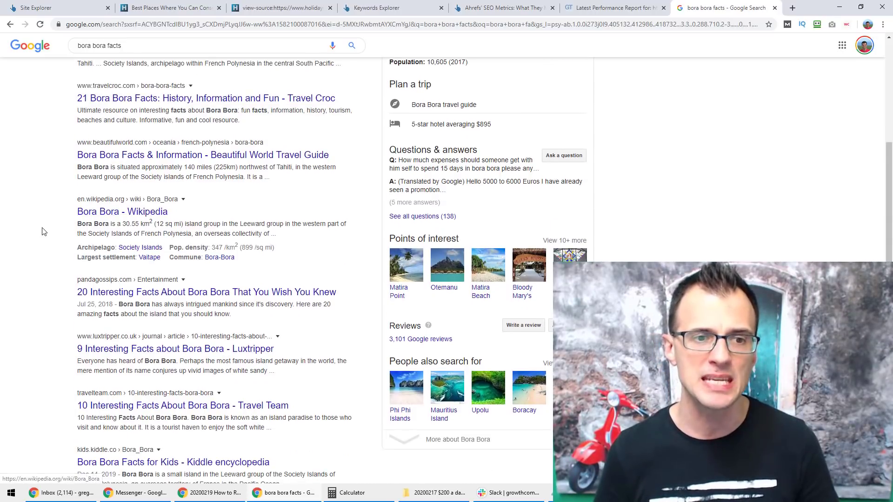
pyautogui.scroll(-1, 41, 235)
pyautogui.scroll(-2, 35, 240)
pyautogui.scroll(1, 34, 242)
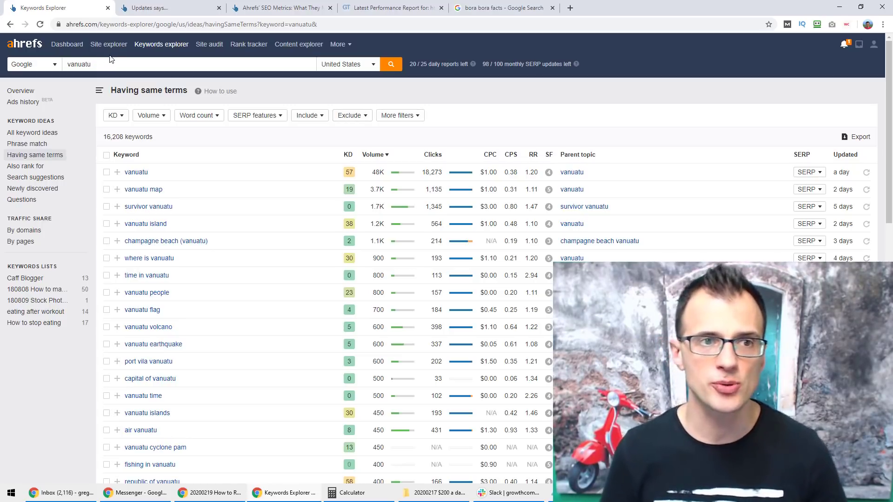
# Step: Rerun the 'vanuatu' keyword search and highlight its 16,208 same-terms keyword total
pyautogui.click(390, 64)
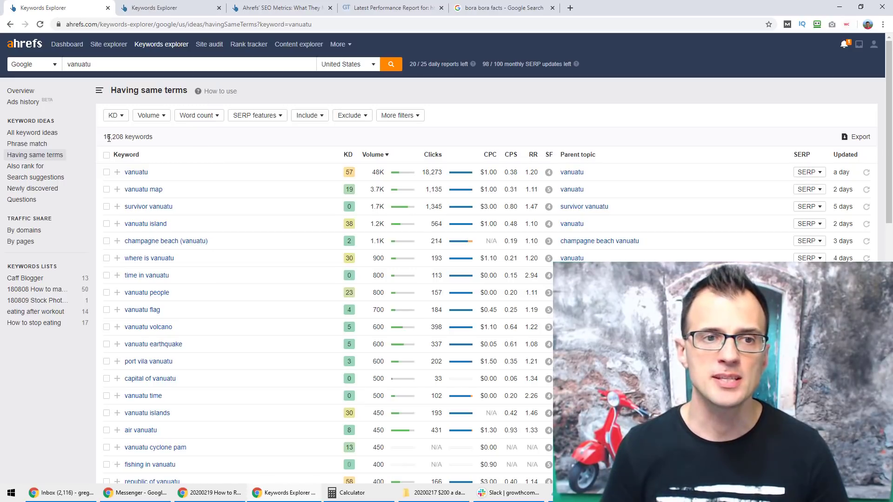
pyautogui.moveTo(103, 136); pyautogui.dragTo(123, 137)
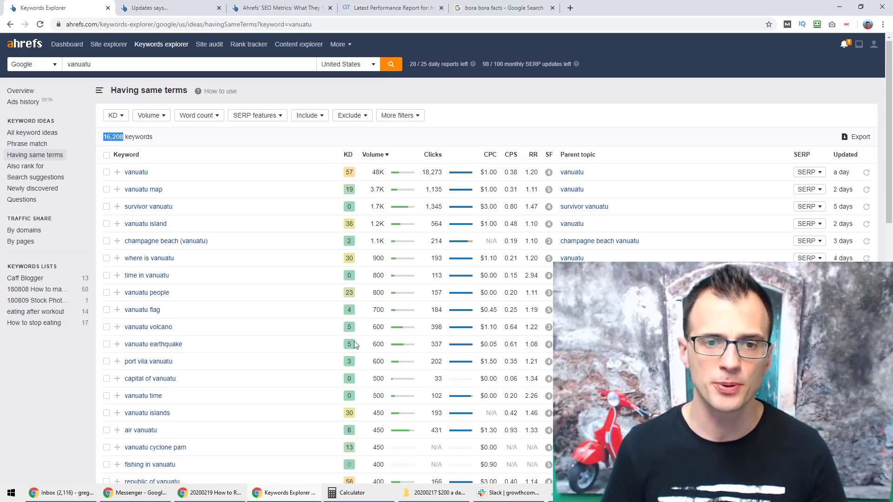
pyautogui.click(231, 142)
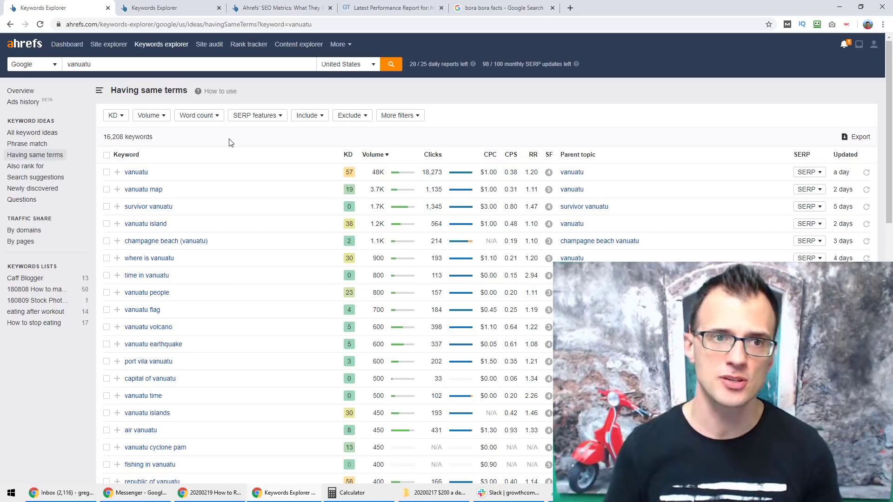
# Step: Apply a KD max 5 filter to the vanuatu keyword ideas, leaving 371 keywords
pyautogui.click(116, 116)
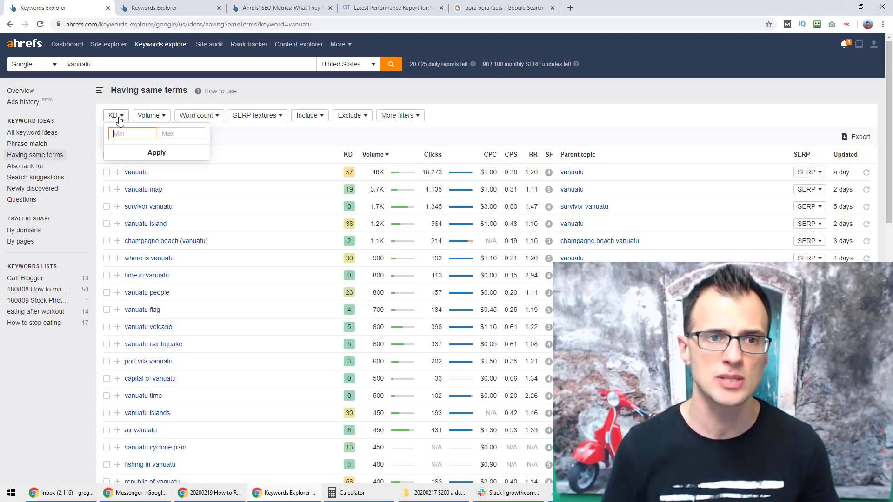
pyautogui.click(189, 130)
pyautogui.write('5')
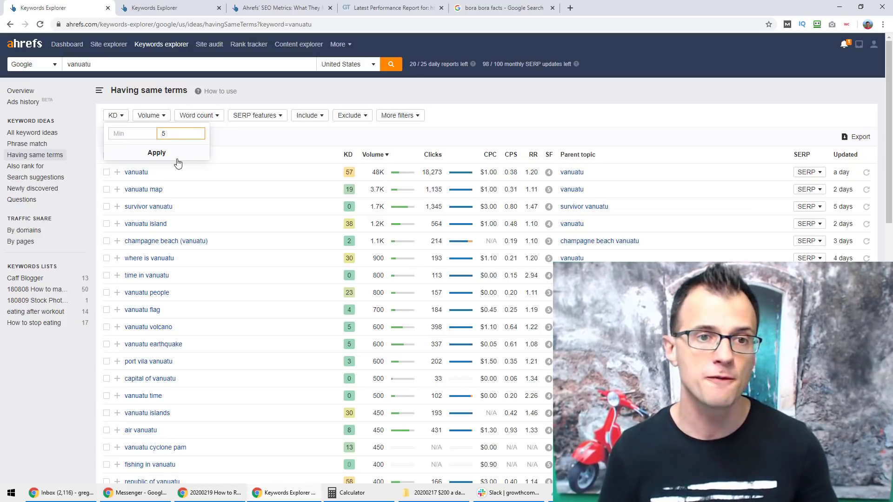
pyautogui.click(170, 156)
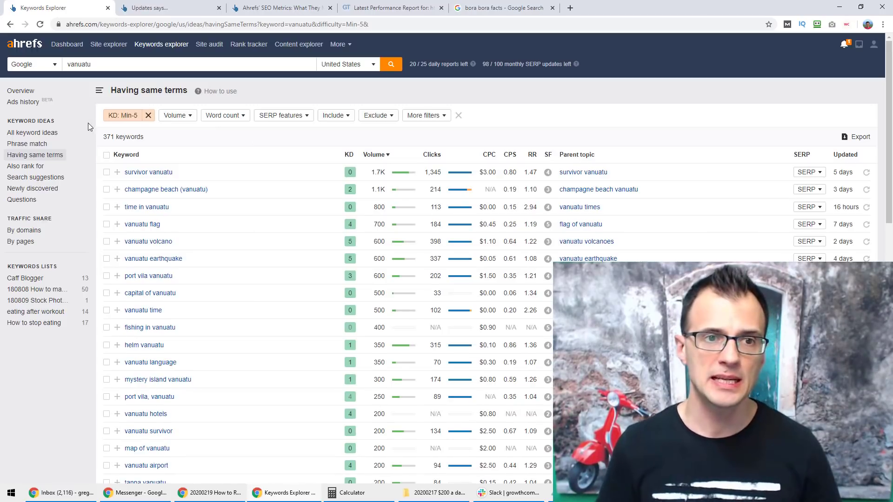
pyautogui.doubleClick(120, 138)
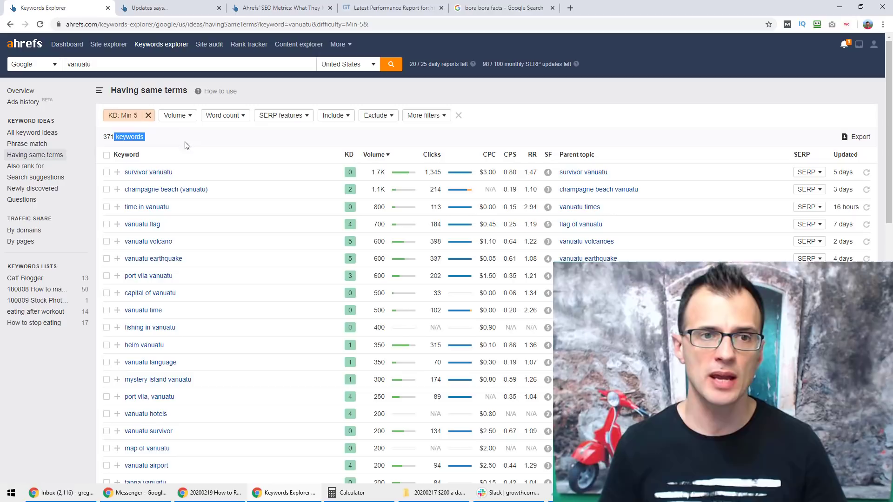
pyautogui.click(192, 143)
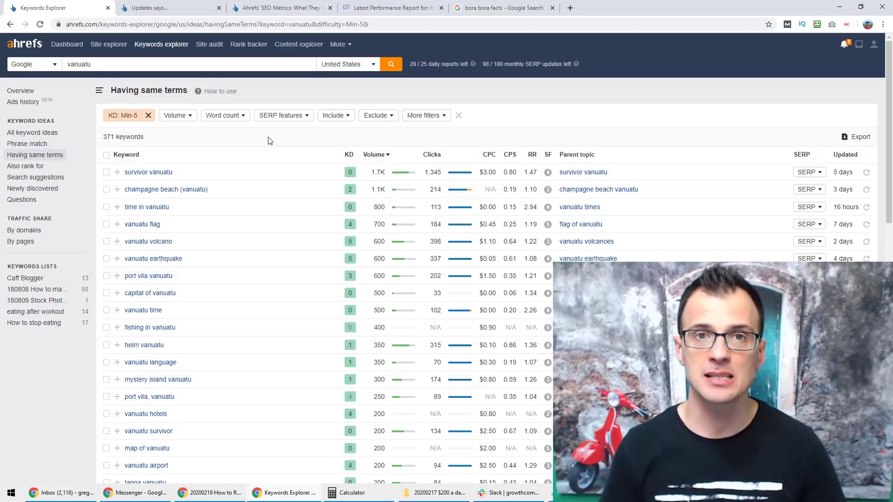
pyautogui.scroll(-1, 228, 141)
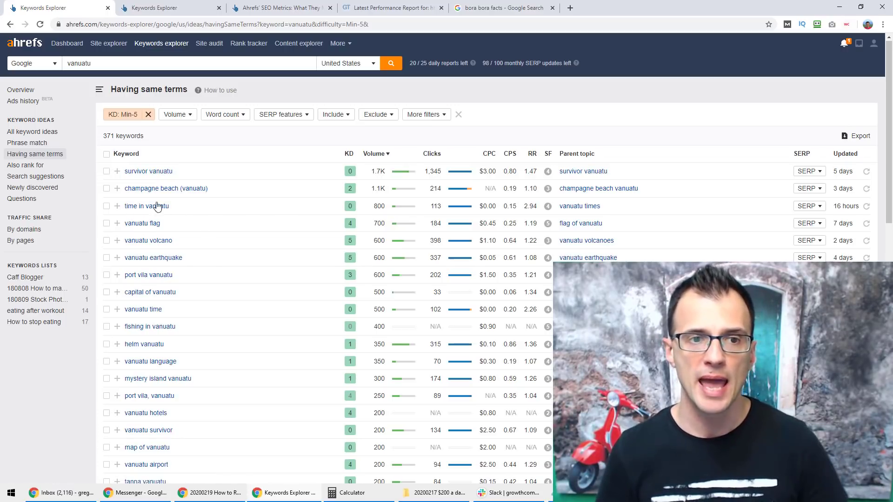
# Step: Mark champagne beach (vanuatu), vanuatu volcano and fishing in vanuatu as chosen keywords
pyautogui.moveTo(124, 188); pyautogui.dragTo(239, 196)
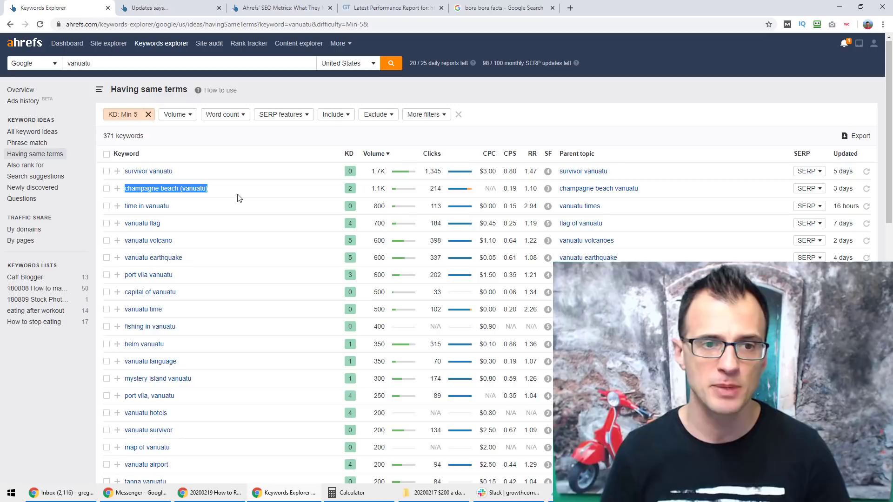
pyautogui.moveTo(124, 240); pyautogui.dragTo(186, 245)
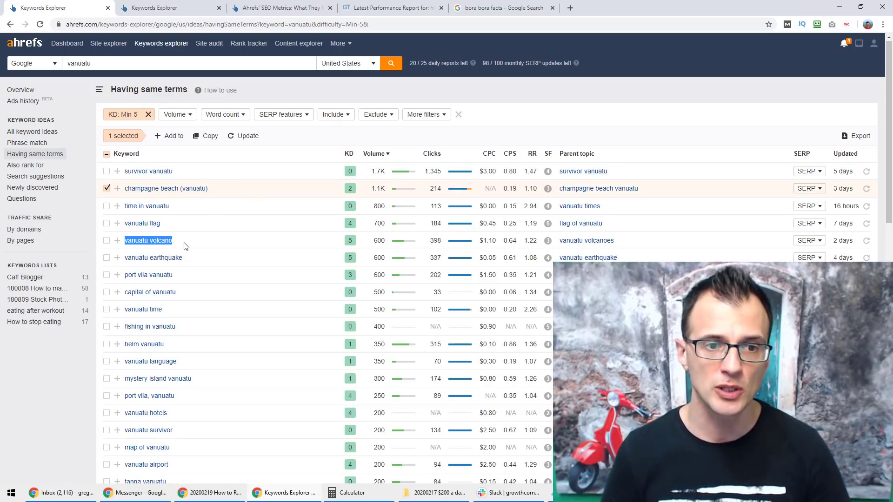
pyautogui.moveTo(124, 329); pyautogui.dragTo(182, 333)
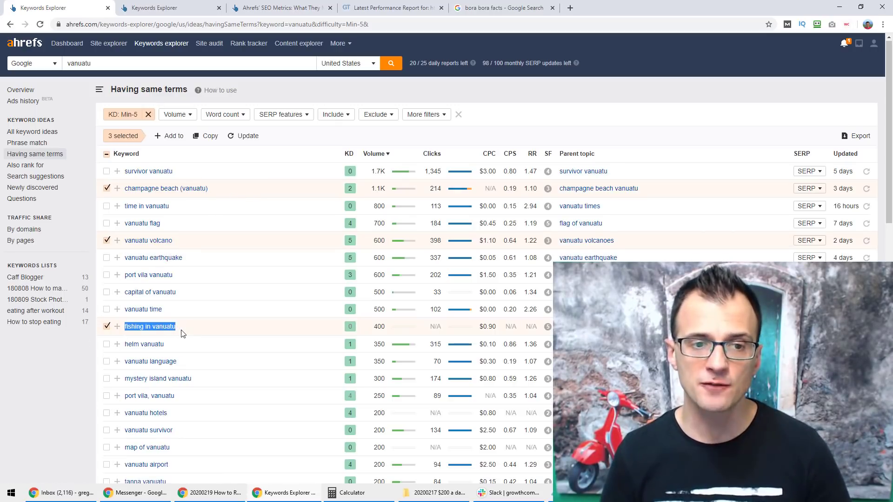
pyautogui.click(39, 370)
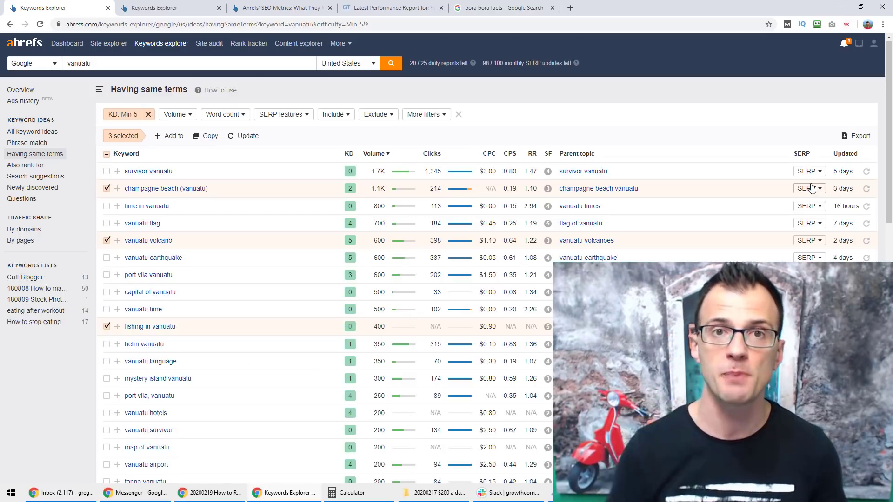
# Step: Open the SERP overview for 'champagne beach (vanuatu)'
pyautogui.scroll(-1, 809, 189)
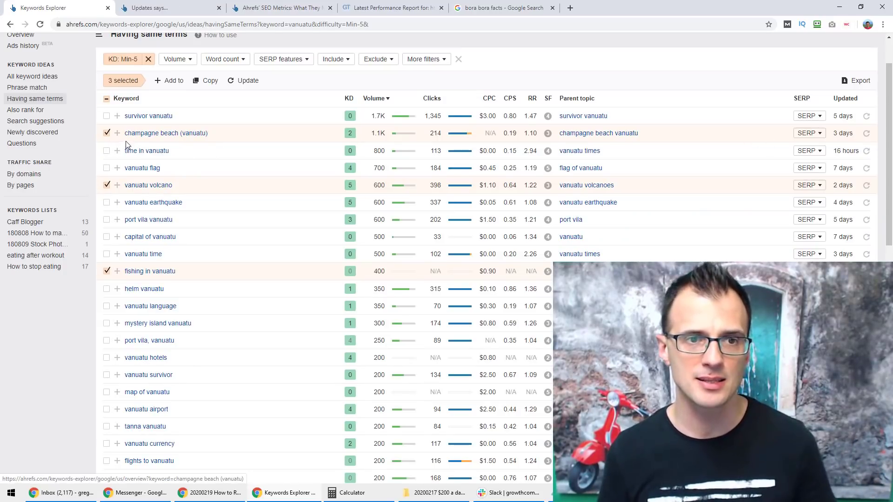
pyautogui.click(812, 135)
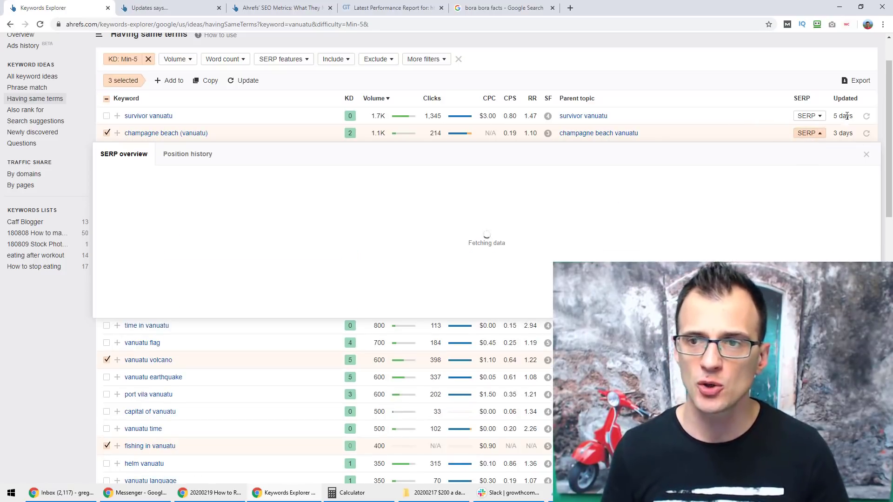
pyautogui.moveTo(889, 102); pyautogui.dragTo(889, 152)
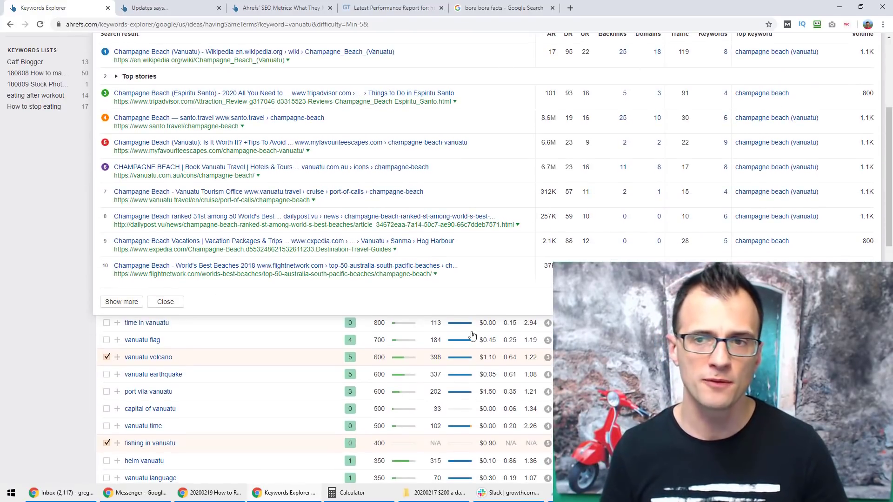
# Step: Compare the ranking pages' AR values, such as Wikipedia's 17 and santo.travel's 8.6M
pyautogui.scroll(2, 721, 173)
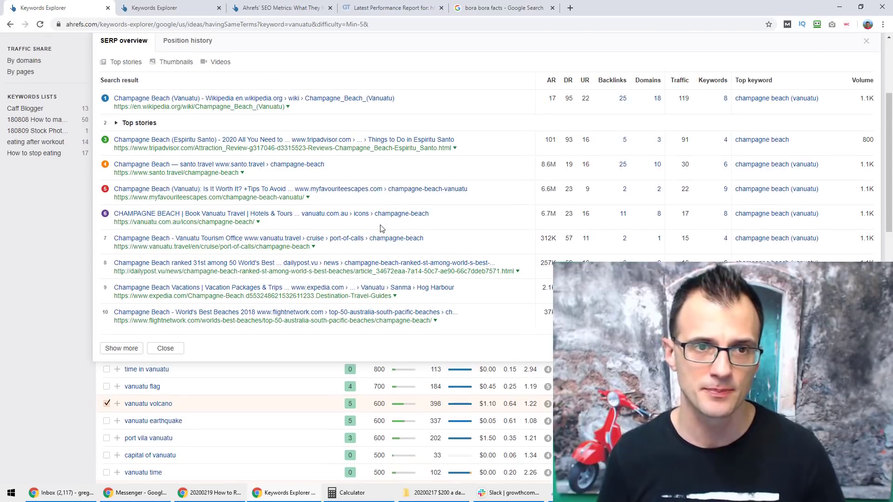
pyautogui.scroll(-1, 498, 56)
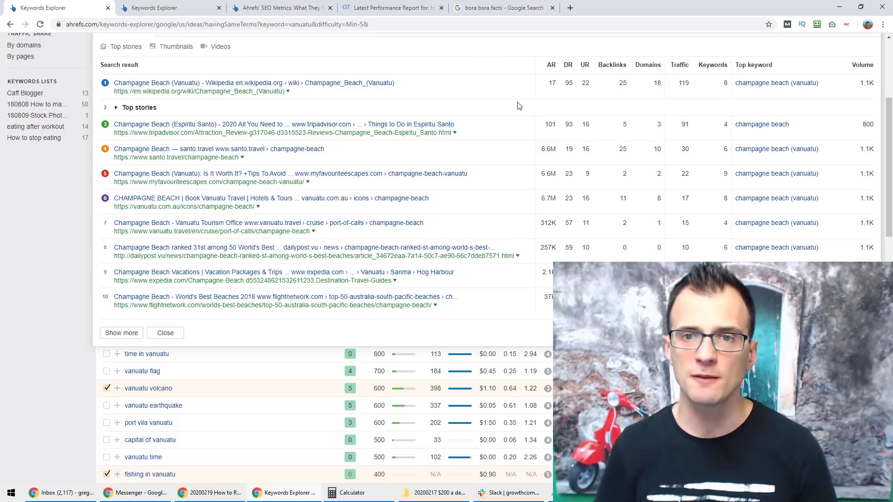
pyautogui.moveTo(549, 66)
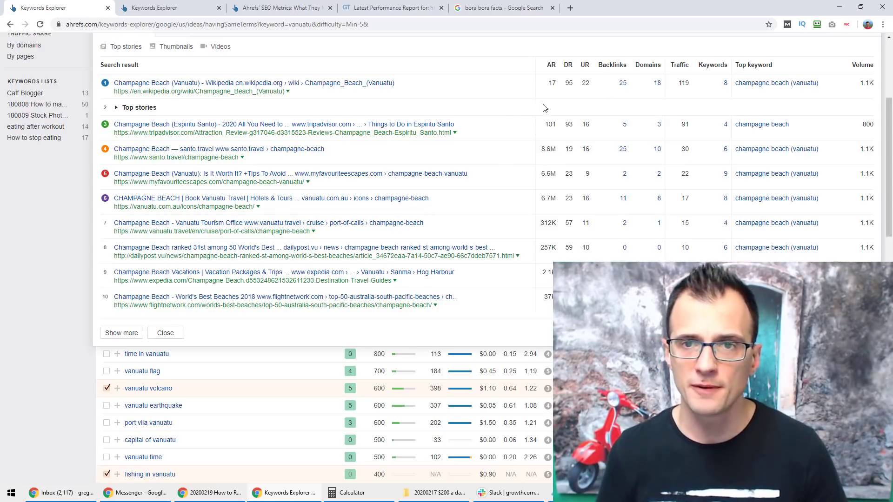
pyautogui.doubleClick(551, 83)
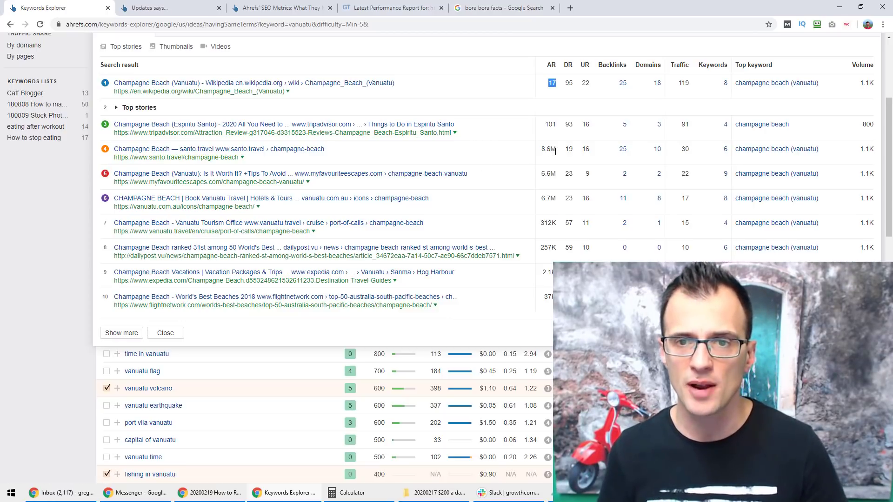
pyautogui.moveTo(555, 151); pyautogui.dragTo(542, 154)
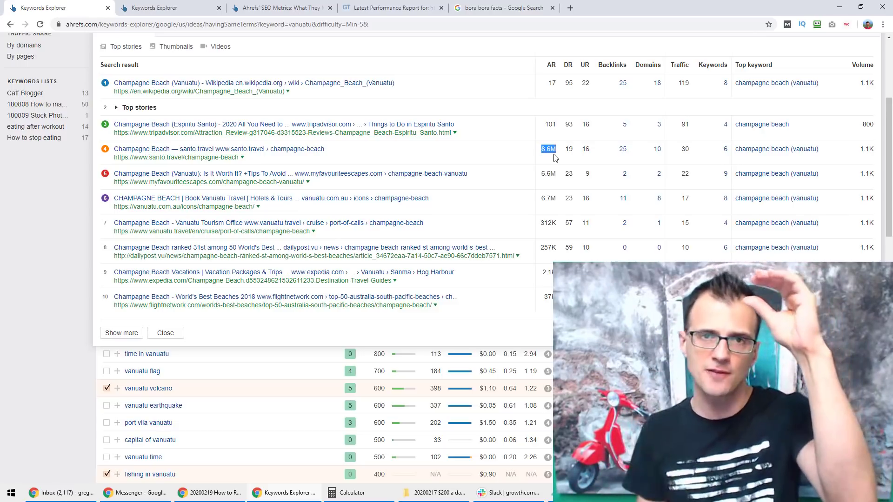
pyautogui.click(554, 161)
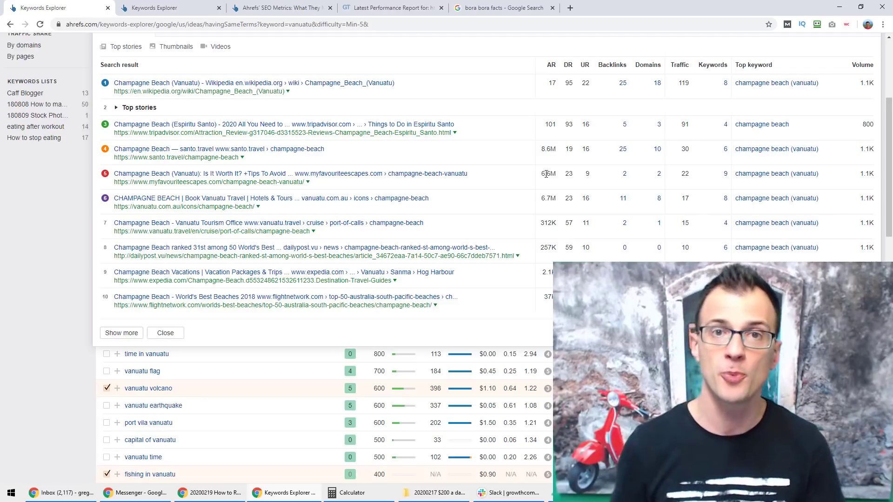
pyautogui.scroll(1, 801, 152)
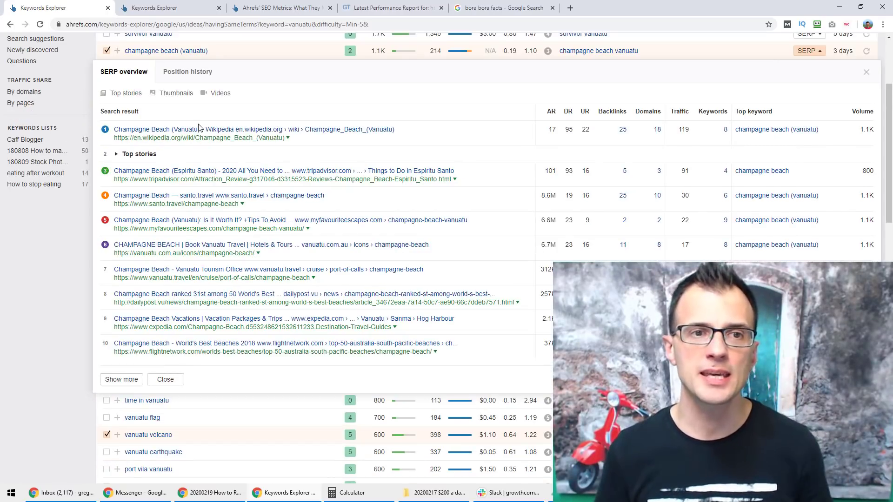
pyautogui.scroll(-1, 889, 152)
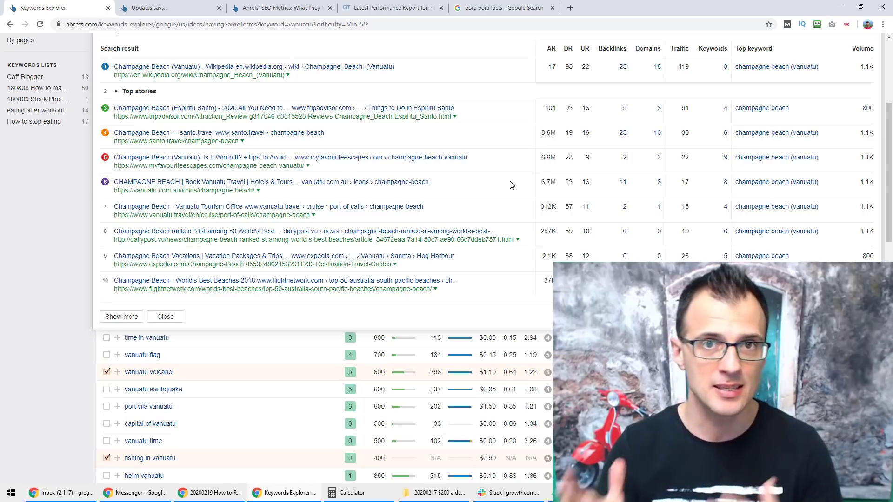
pyautogui.scroll(1, 18, 270)
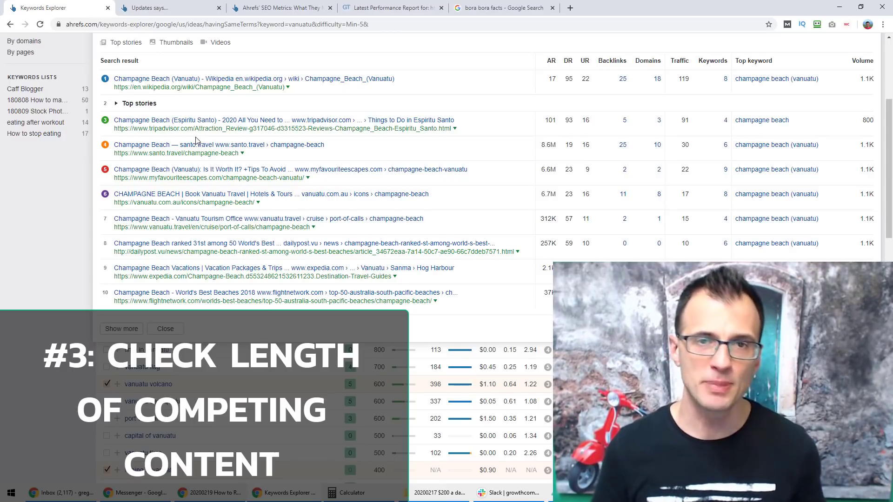
# Step: Open the santo.travel Champagne Beach page in a new tab and count its article at 104 words
pyautogui.rightClick(152, 159)
pyautogui.click(170, 166)
pyautogui.click(149, 8)
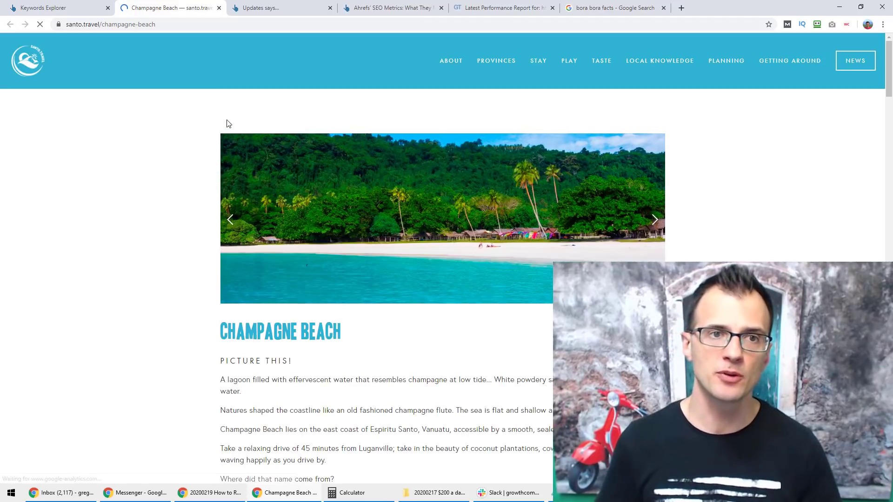
pyautogui.scroll(-2, 307, 277)
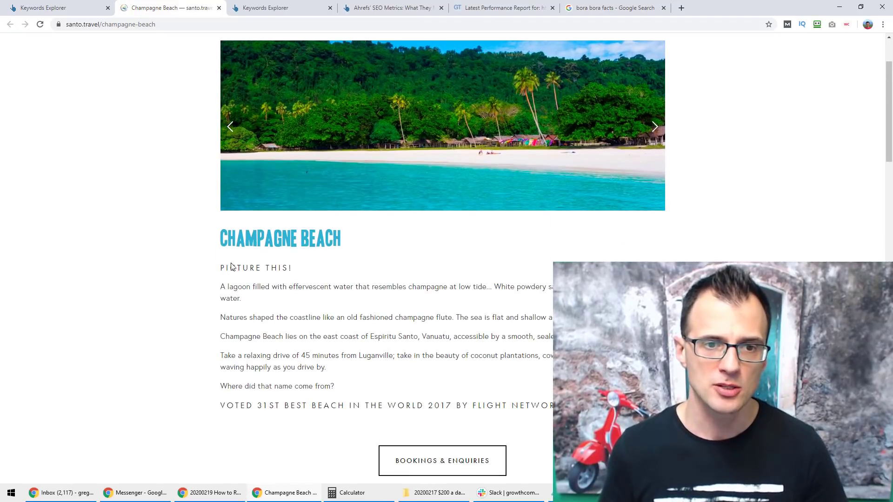
pyautogui.moveTo(232, 266); pyautogui.dragTo(299, 302)
pyautogui.scroll(-3, 299, 303)
pyautogui.scroll(2, 209, 271)
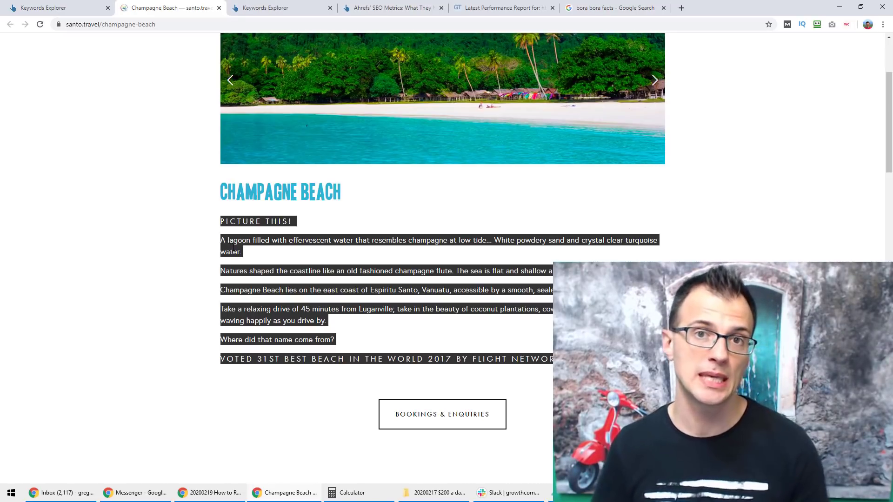
pyautogui.rightClick(233, 246)
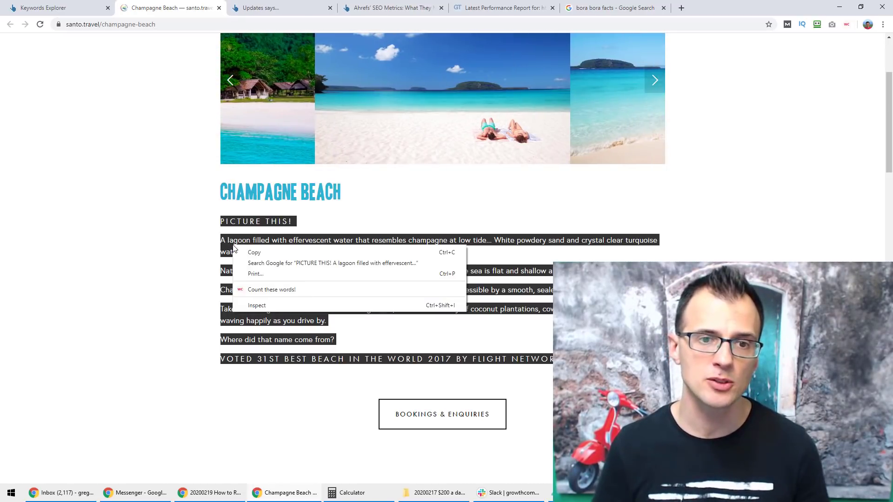
pyautogui.click(251, 291)
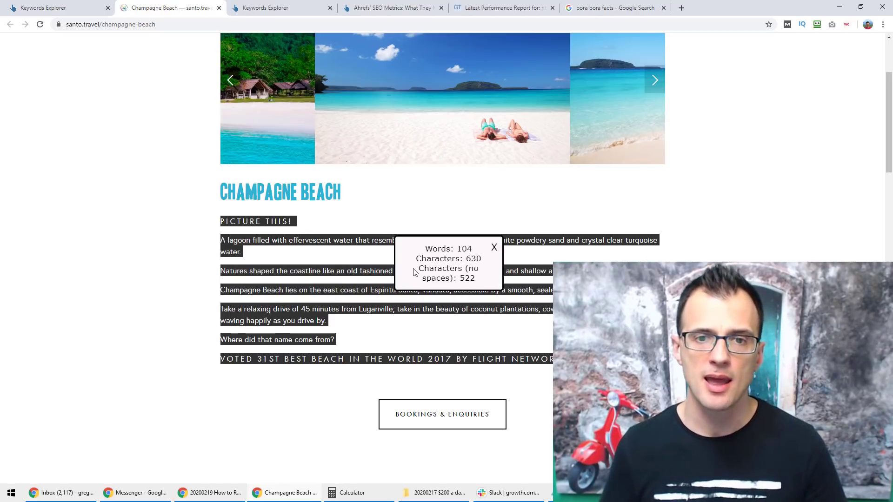
pyautogui.scroll(-3, 444, 257)
pyautogui.scroll(4, 443, 257)
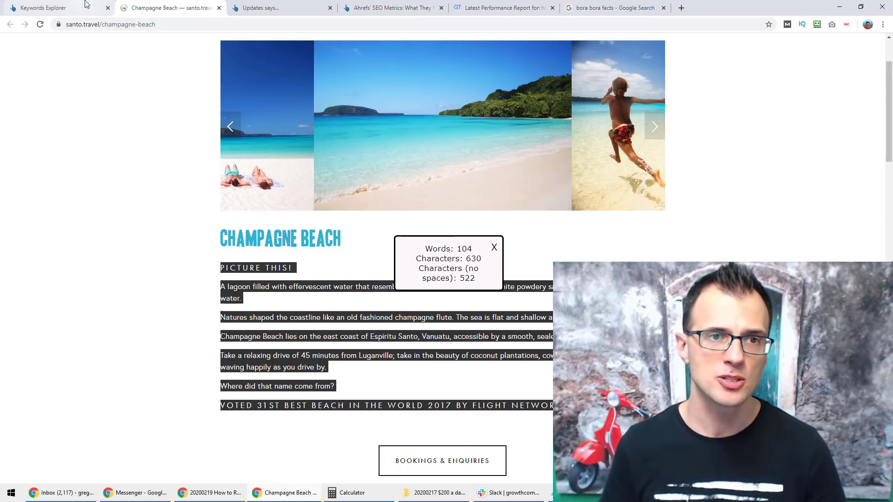
# Step: Record the santo.travel page URL and its 104-word count in Notepad
pyautogui.click(172, 24)
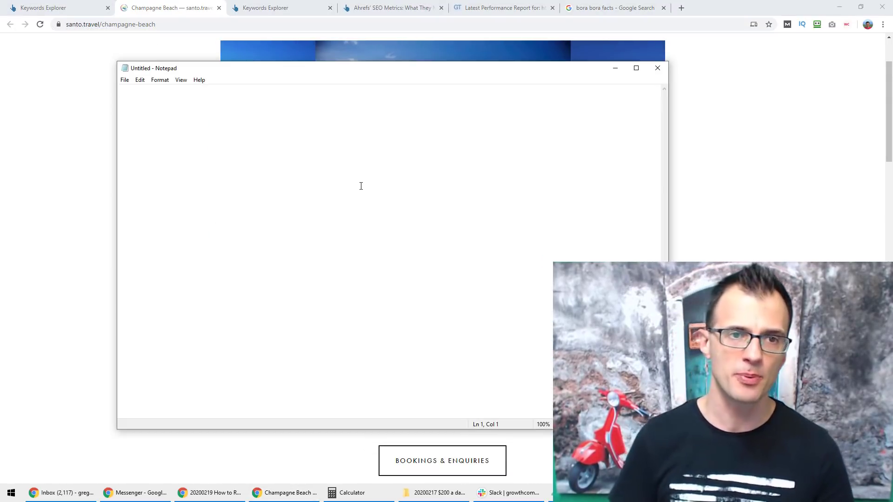
pyautogui.write('https://www.santo.travel/champagne-beach')
pyautogui.press('Return')
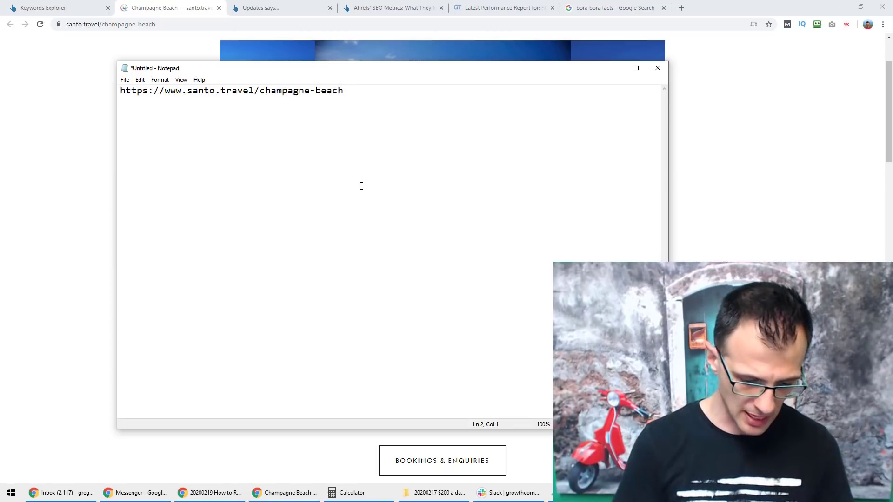
pyautogui.write('104')
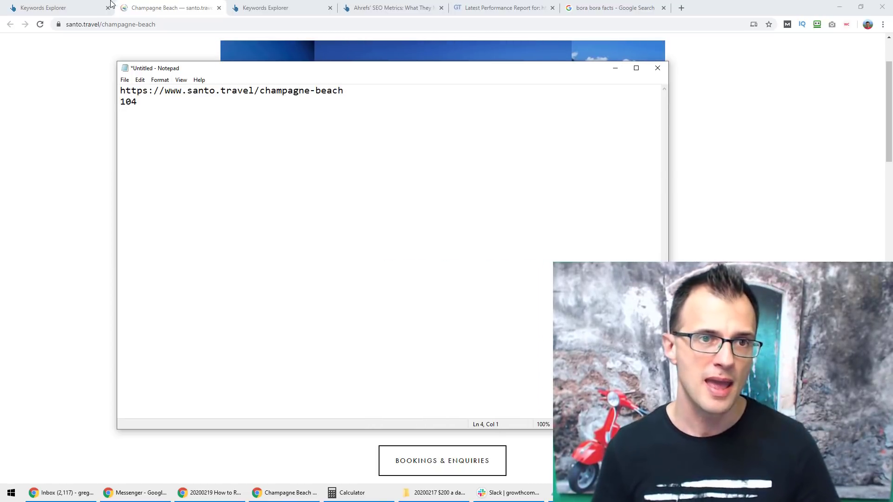
pyautogui.click(43, 8)
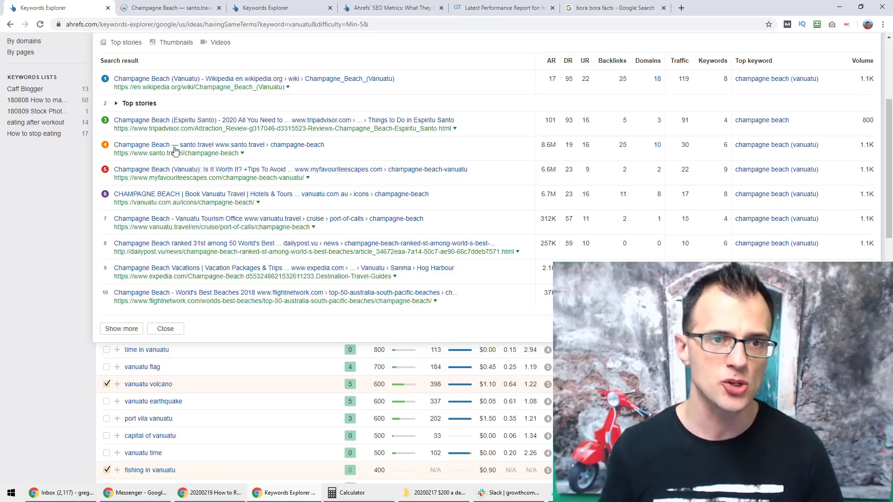
# Step: Open the myfavouriteescapes Champagne Beach article in a new tab and count its 1576 words
pyautogui.rightClick(178, 178)
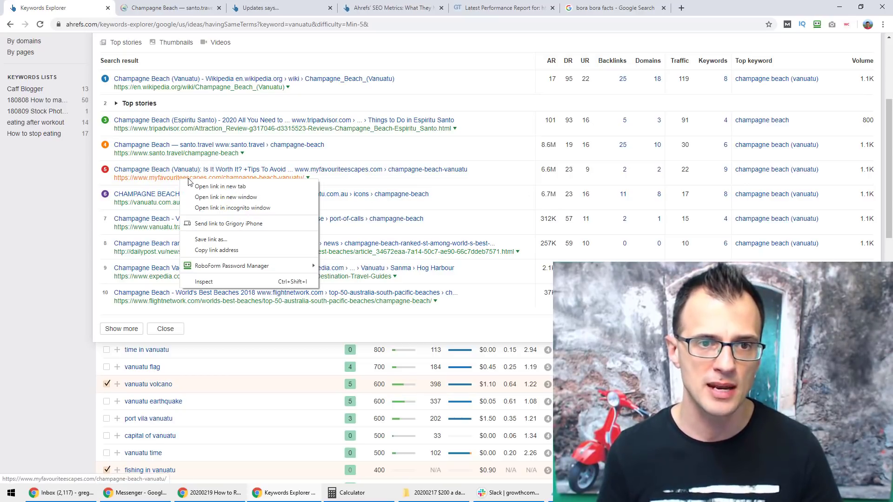
pyautogui.click(201, 185)
pyautogui.click(297, 9)
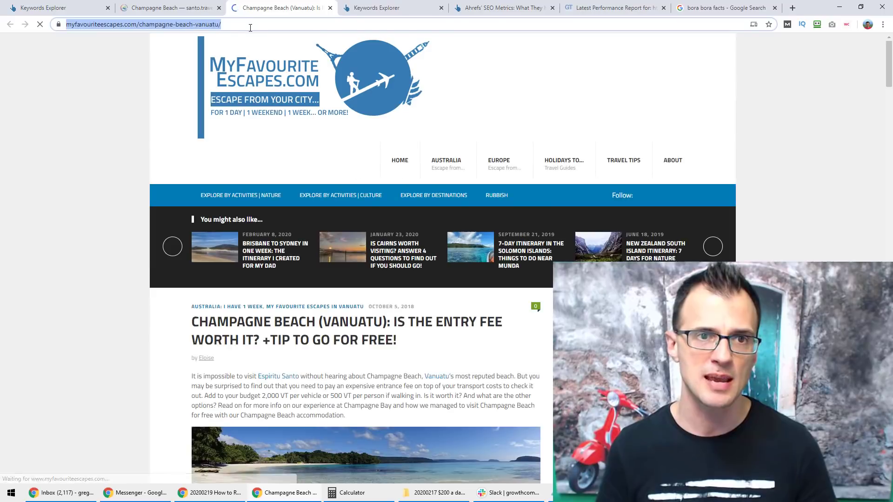
pyautogui.click(247, 26)
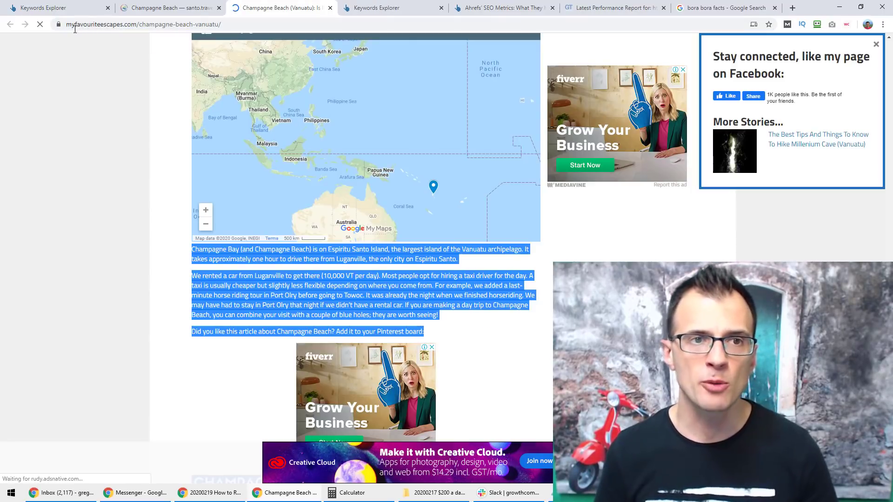
pyautogui.rightClick(258, 304)
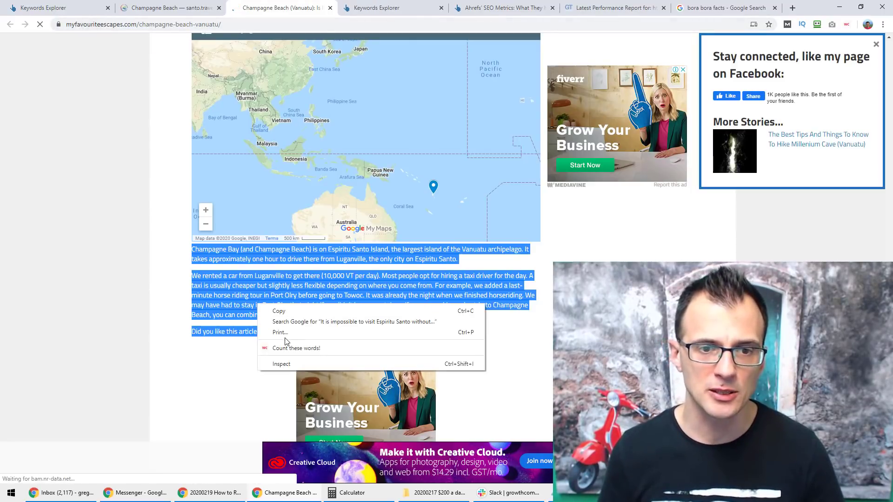
pyautogui.click(270, 347)
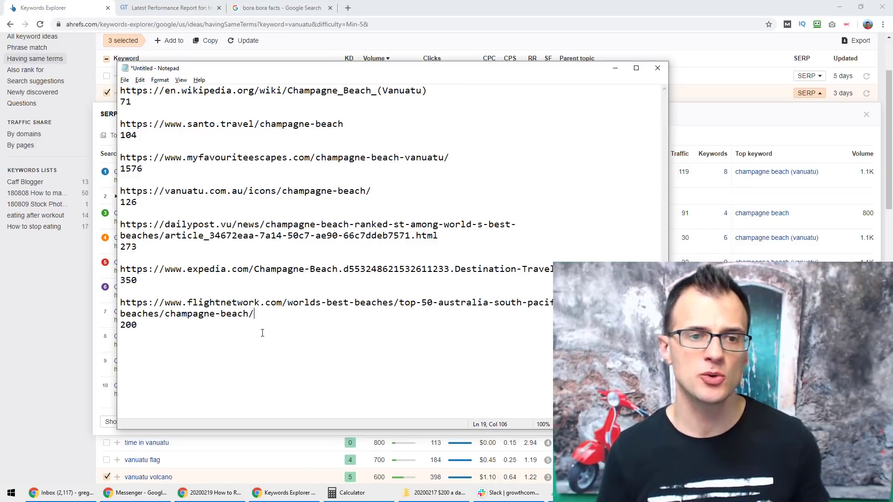
# Step: Review the Notepad URL and word-count list, highlighting the 1576 count and the flightnetwork entry
pyautogui.moveTo(165, 334); pyautogui.dragTo(120, 90)
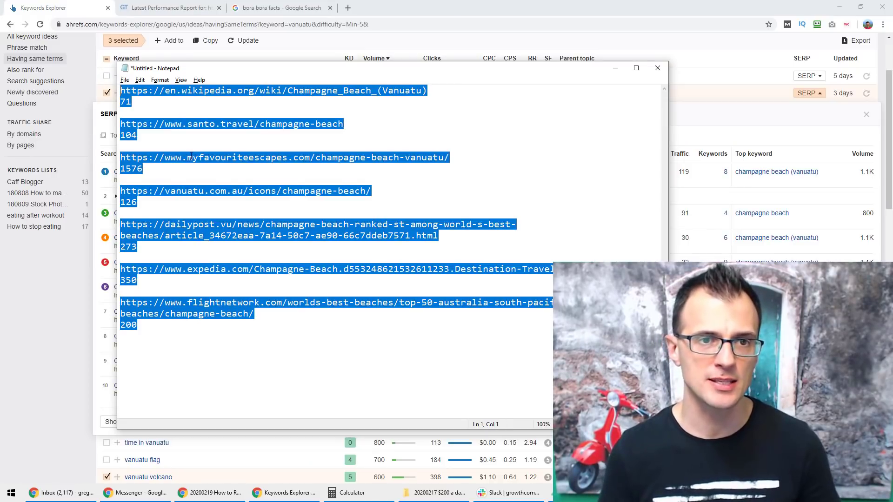
pyautogui.click(193, 157)
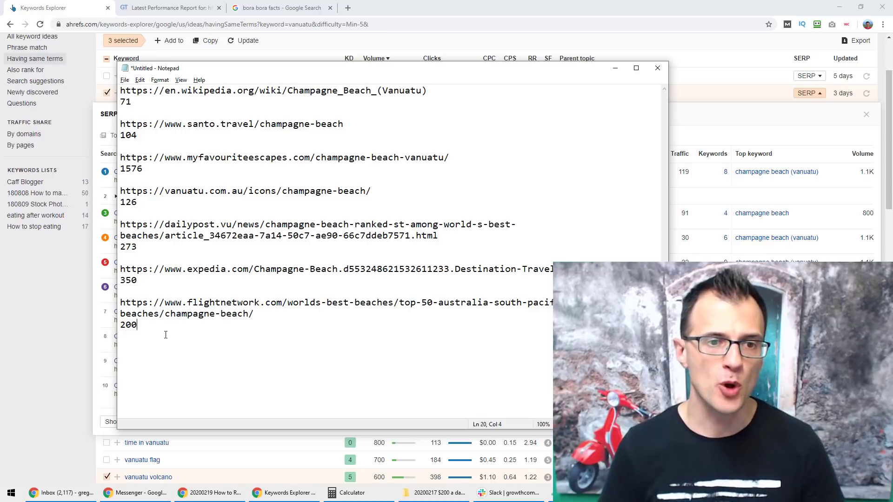
pyautogui.moveTo(165, 334); pyautogui.dragTo(120, 89)
pyautogui.click(190, 203)
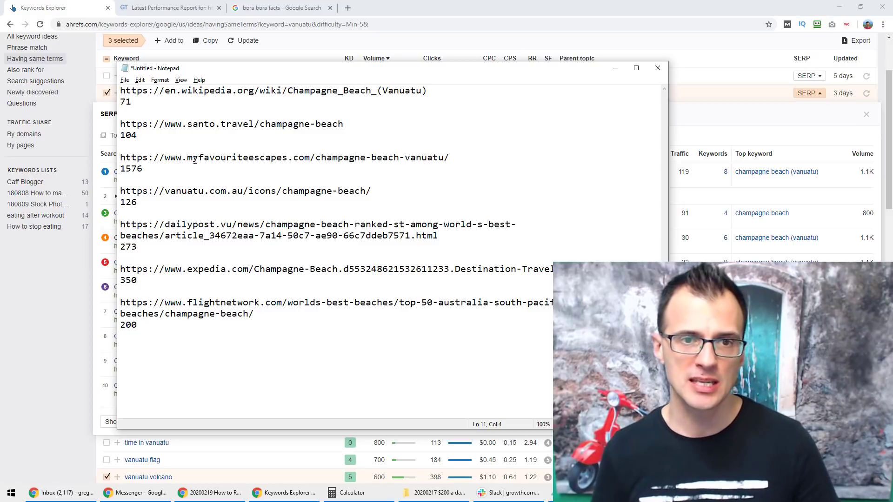
pyautogui.moveTo(156, 169); pyautogui.dragTo(116, 171)
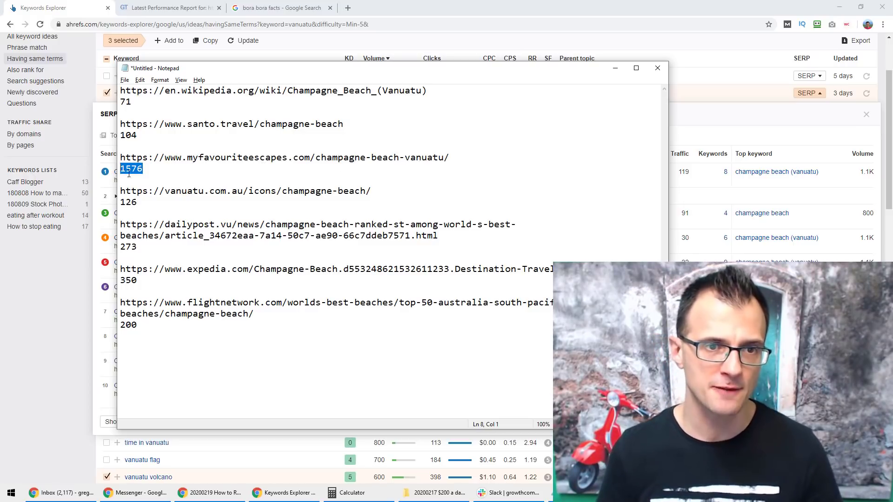
pyautogui.moveTo(144, 326); pyautogui.dragTo(120, 303)
pyautogui.click(142, 280)
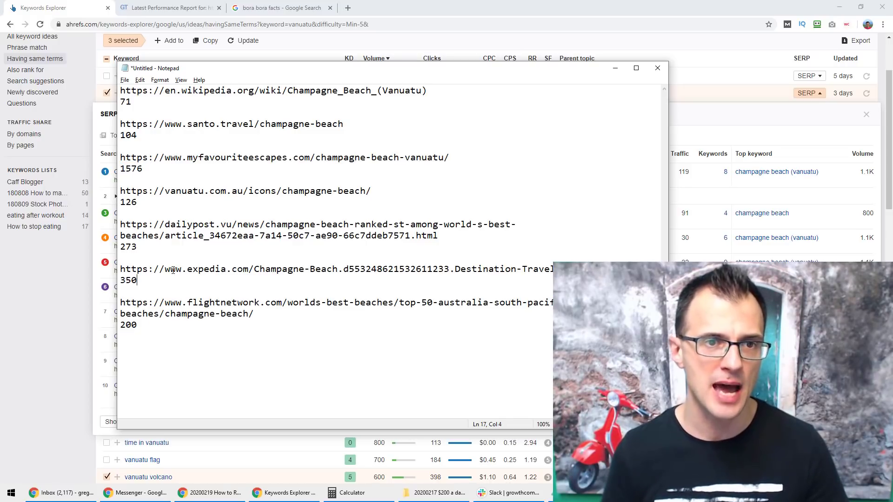
pyautogui.hotkey('alt', 'Tab')
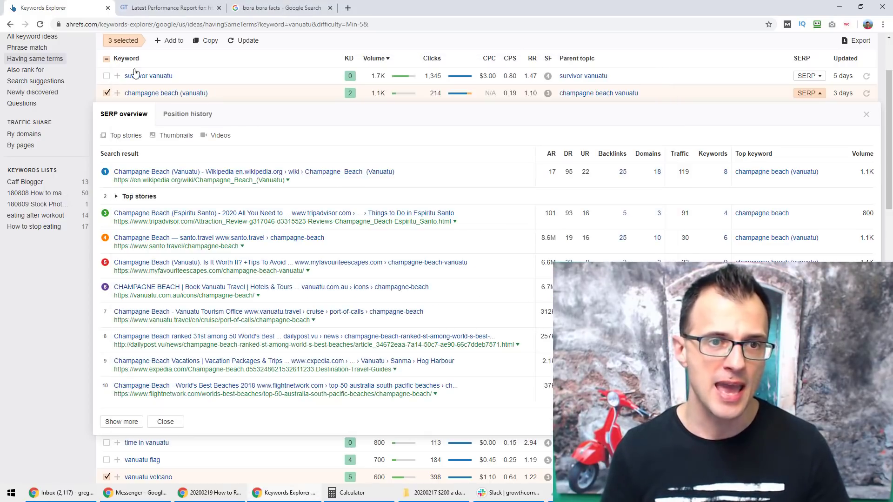
# Step: Open the Wikipedia Champagne Beach (Vanuatu) article in a new tab, then minimize Notepad
pyautogui.rightClick(140, 180)
pyautogui.click(156, 188)
pyautogui.click(145, 6)
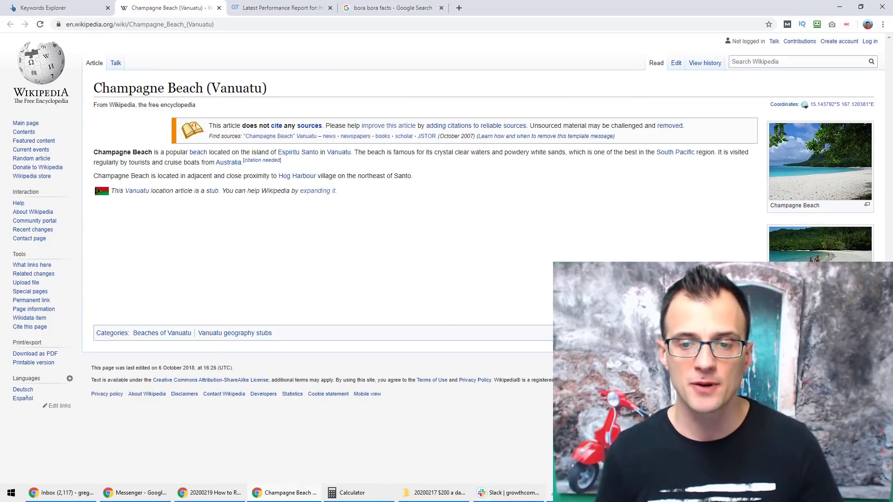
pyautogui.hotkey('alt', 'Tab')
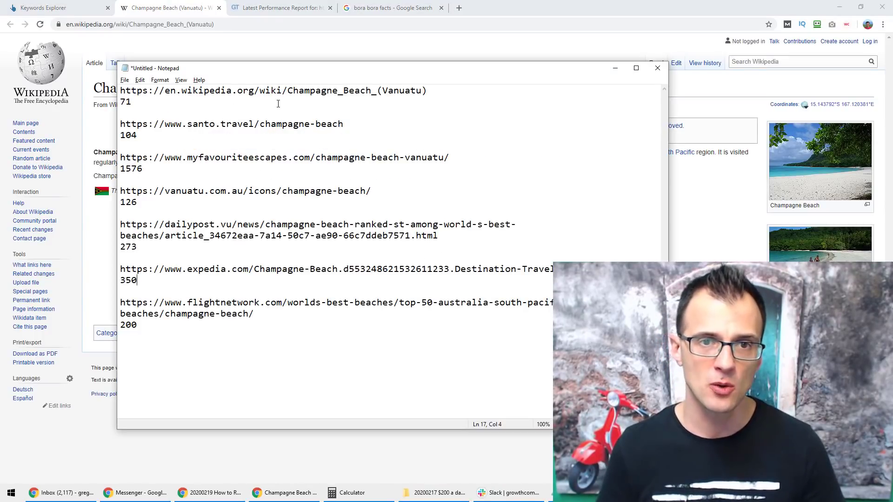
pyautogui.click(94, 236)
pyautogui.hotkey('ctrl', 'shift', 'Tab')
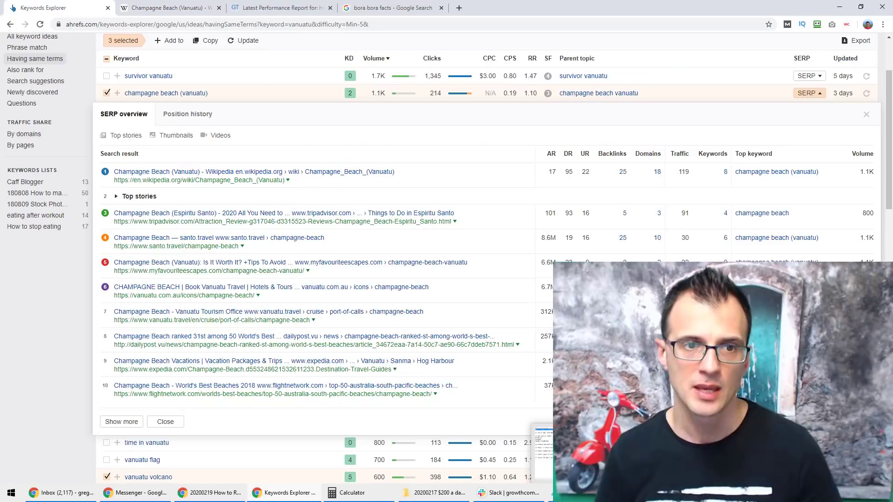
pyautogui.hotkey('alt', 'Tab')
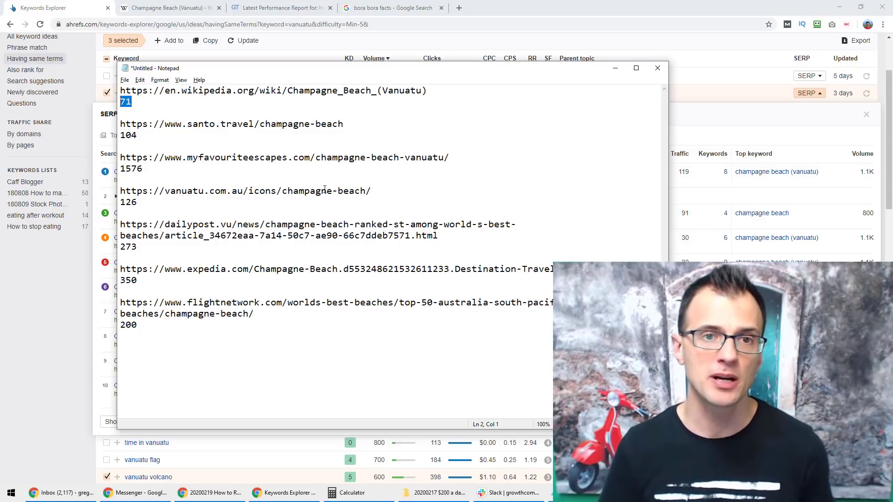
pyautogui.click(615, 68)
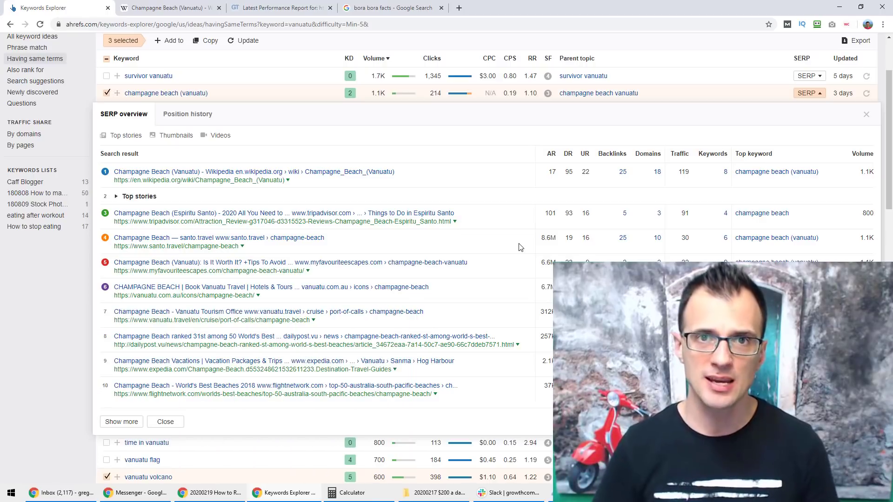
# Step: Highlight the Vanuatu Tourism Office result's DR of 57, then return to the Notepad word count 1576
pyautogui.scroll(-2, 583, 231)
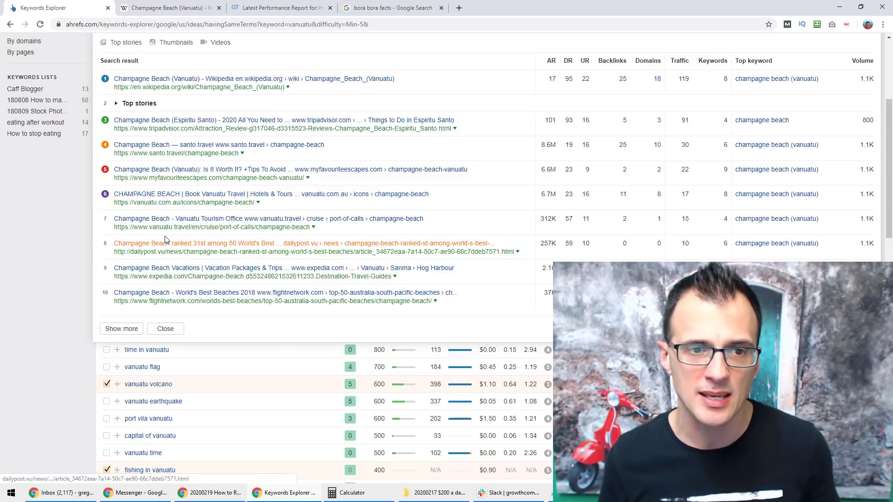
pyautogui.doubleClick(569, 219)
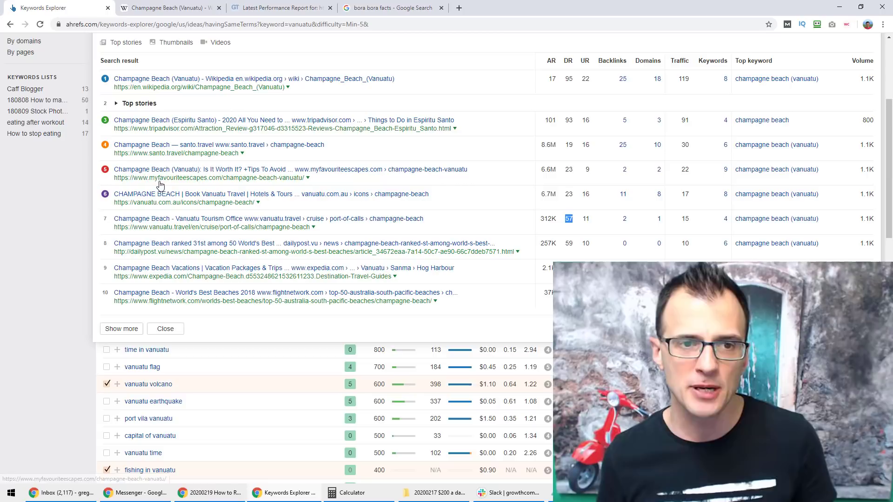
pyautogui.hotkey('alt', 'Tab')
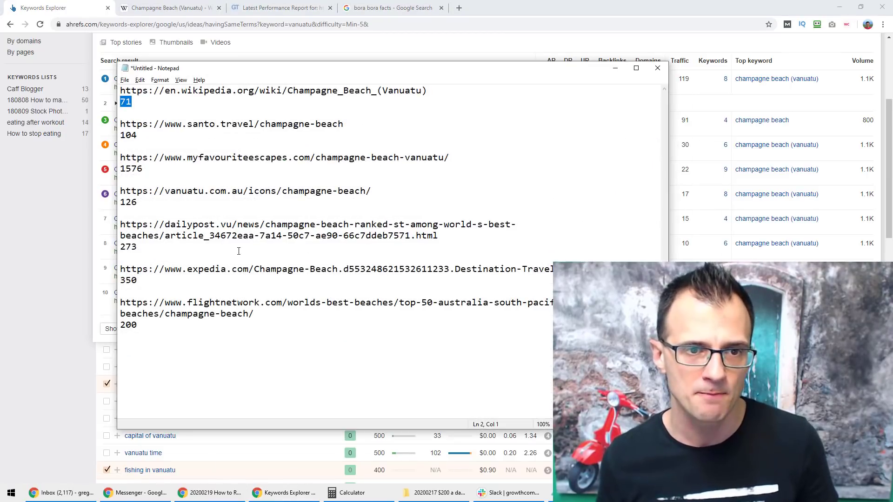
pyautogui.click(159, 169)
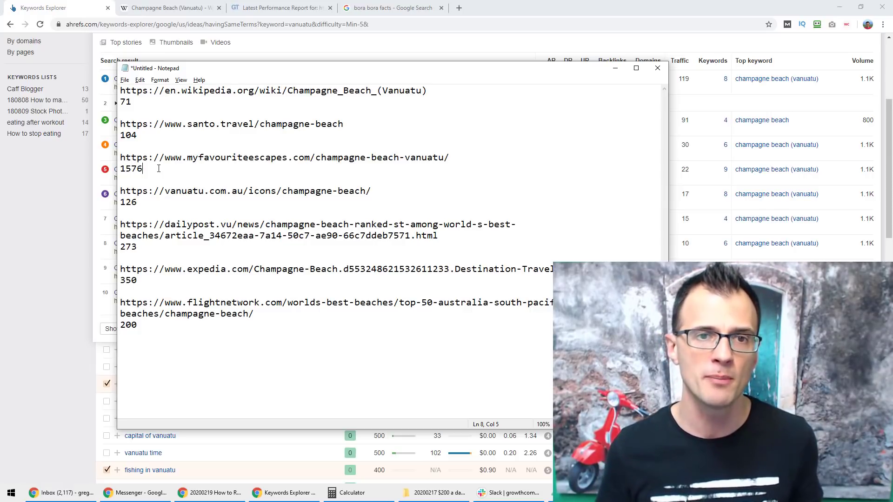
# Step: Read the AR and DR column tooltips in the champagne beach SERP overview, then switch to bora bora facts
pyautogui.click(95, 41)
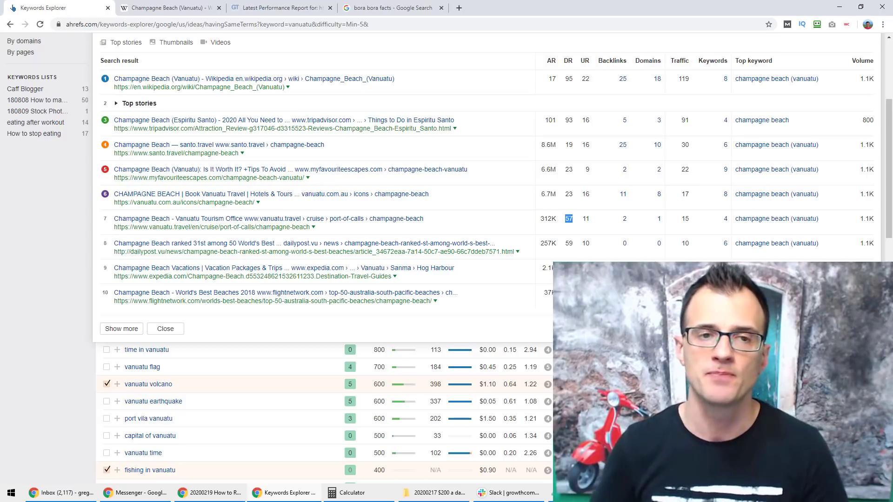
pyautogui.click(551, 62)
pyautogui.moveTo(569, 61)
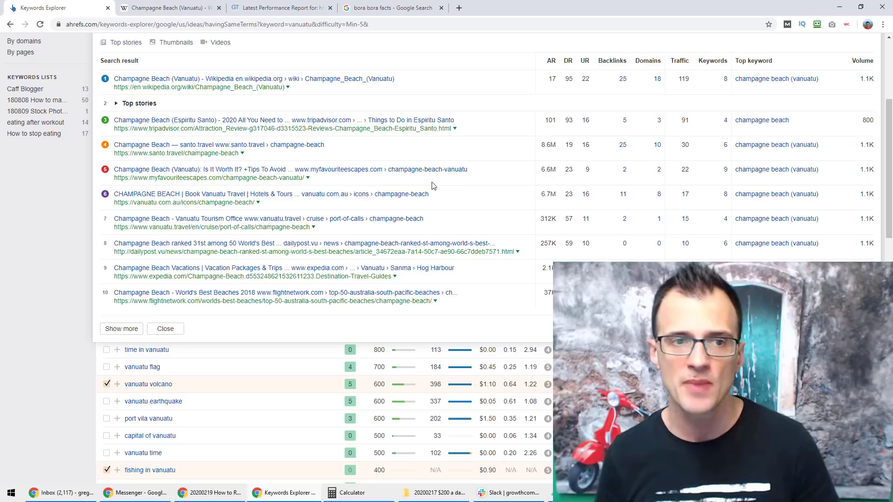
pyautogui.scroll(1, 245, 208)
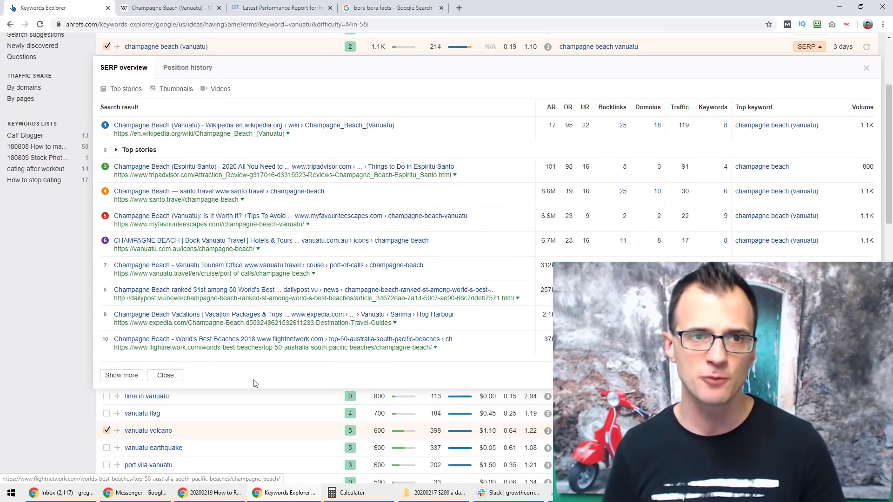
pyautogui.hotkey('ctrl', '4')
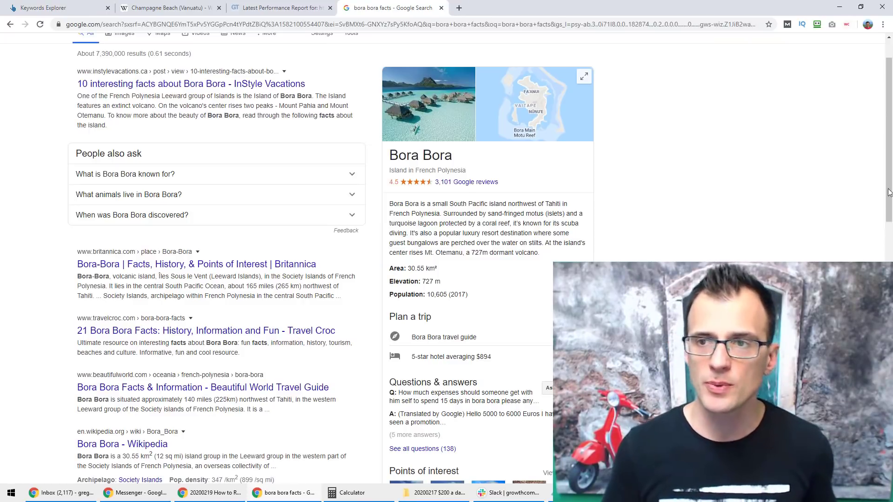
# Step: Open the Travel Croc result '21 Bora Bora Facts: History, Information and Fun' from the bora bora facts results
pyautogui.moveTo(892, 181); pyautogui.dragTo(891, 167)
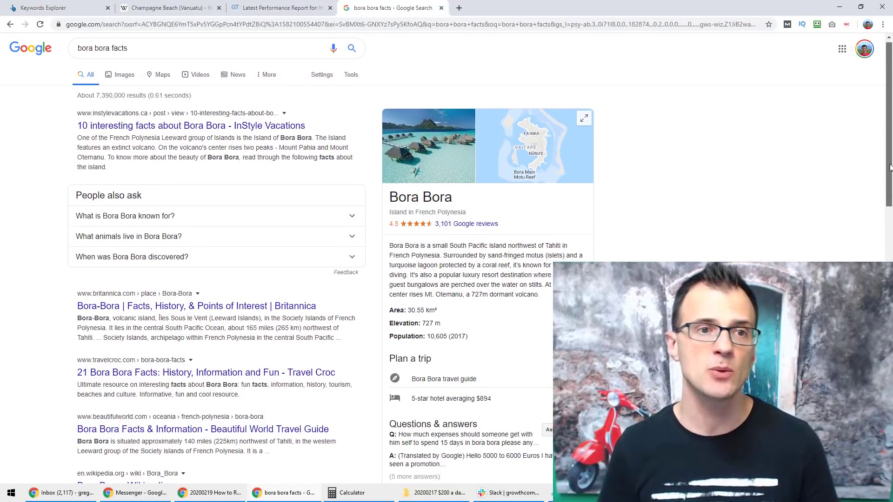
pyautogui.scroll(-7, 36, 309)
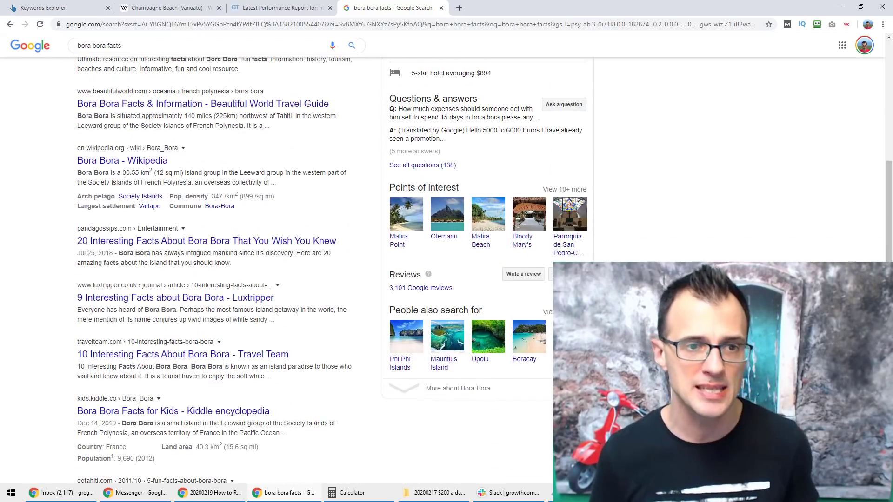
pyautogui.scroll(-1, 421, 395)
pyautogui.scroll(-3, 422, 394)
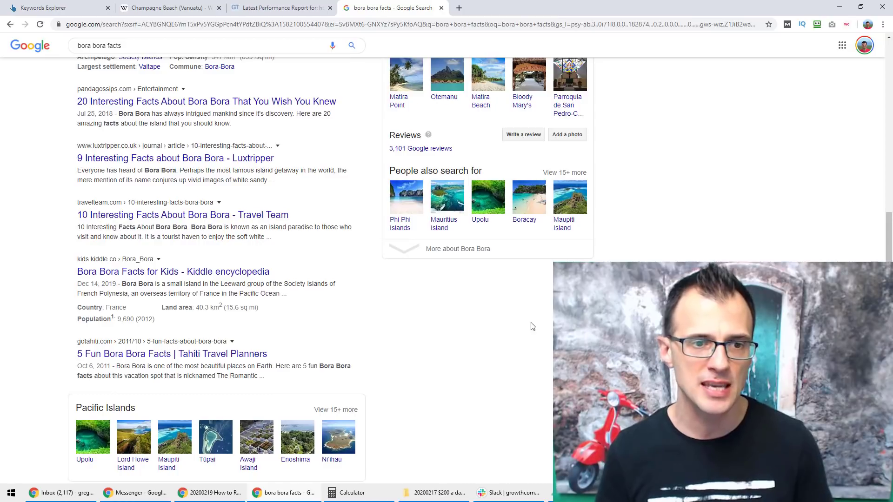
pyautogui.scroll(6, 279, 269)
pyautogui.scroll(5, 279, 270)
pyautogui.click(179, 382)
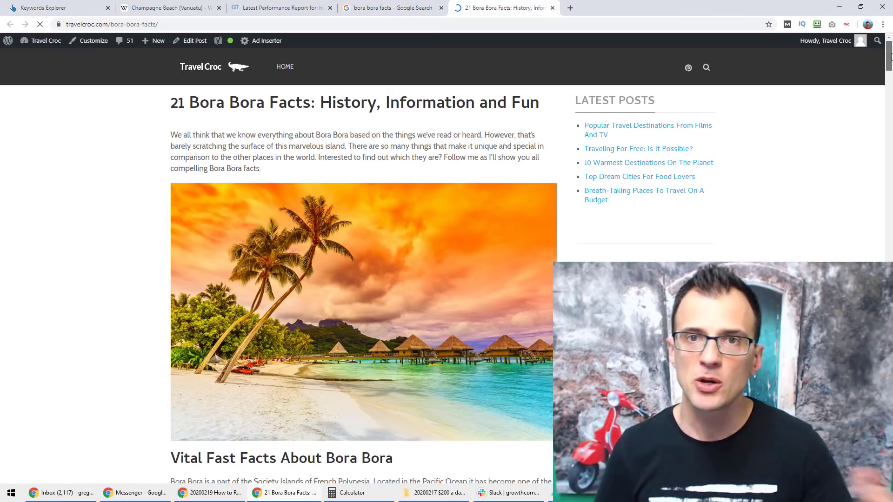
pyautogui.moveTo(889, 56); pyautogui.dragTo(888, 479)
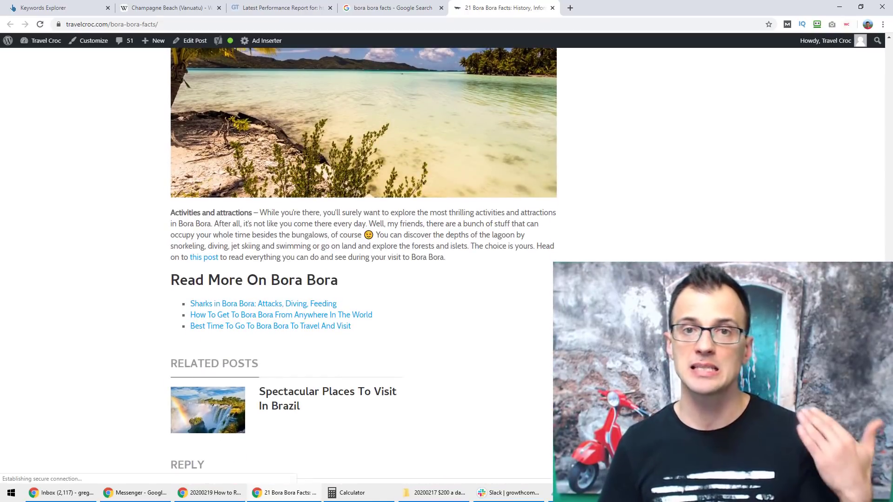
# Step: Flip between the Wikipedia Bora Bora, Travel Croc and bora bora facts Google tabs
pyautogui.click(386, 7)
pyautogui.keyDown('ctrl'); pyautogui.keyDown('shift'); pyautogui.click(107, 392); pyautogui.keyUp('shift'); pyautogui.keyUp('ctrl')
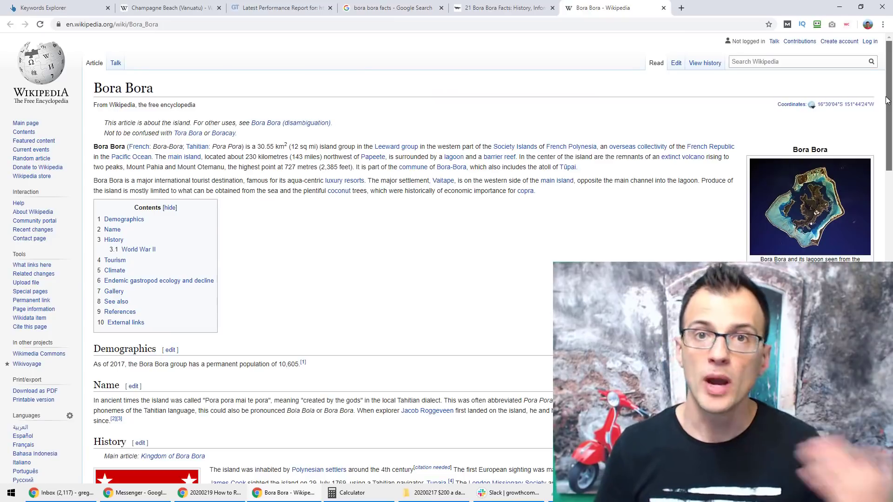
pyautogui.click(502, 5)
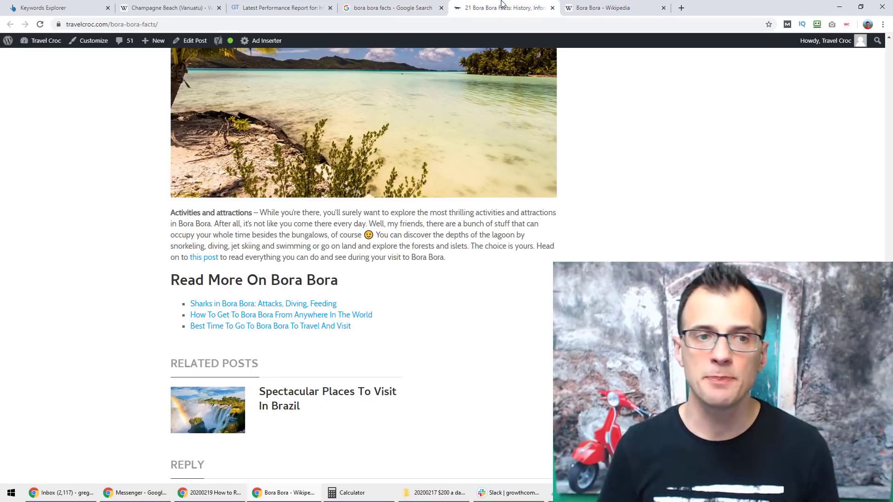
pyautogui.click(402, 7)
pyautogui.scroll(1, 70, 325)
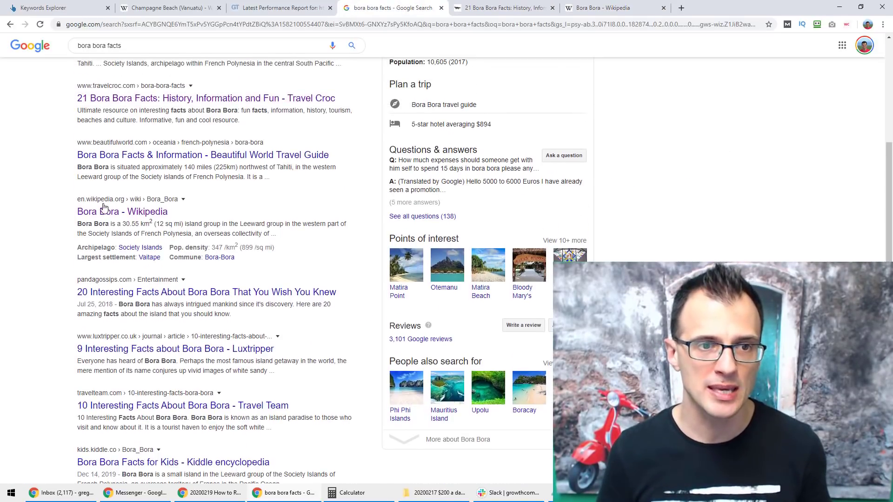
pyautogui.scroll(3, 70, 395)
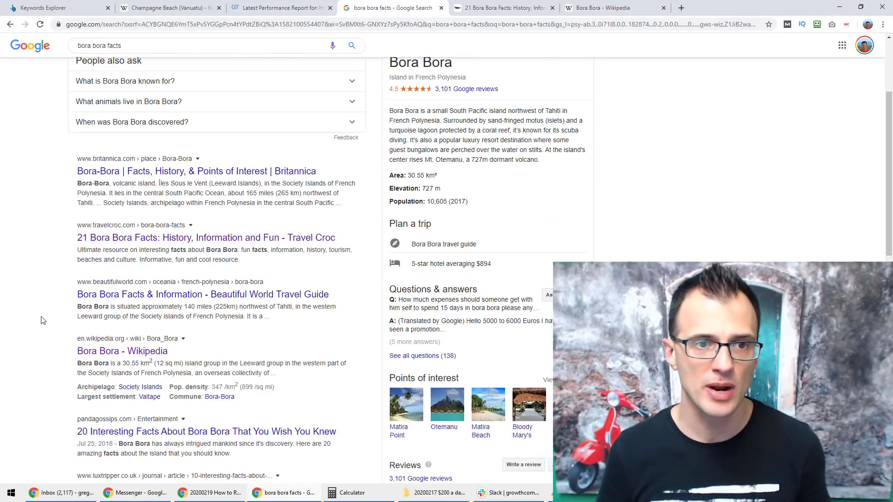
# Step: Scroll through the Bora Bora Wikipedia article's sections, then return to the bora bora facts results
pyautogui.click(609, 8)
pyautogui.moveTo(891, 87)
pyautogui.mouseDown()
pyautogui.moveTo(891, 121)
pyautogui.moveTo(892, 92)
pyautogui.mouseUp()
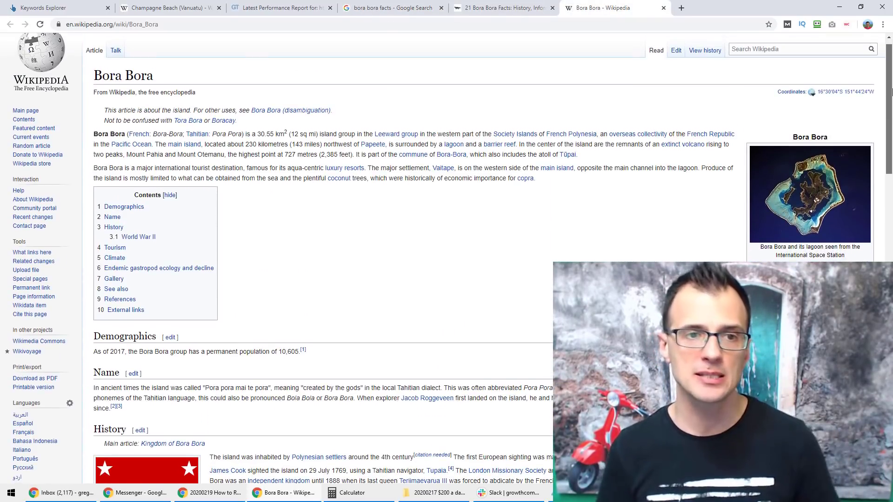
pyautogui.scroll(-11, 463, 193)
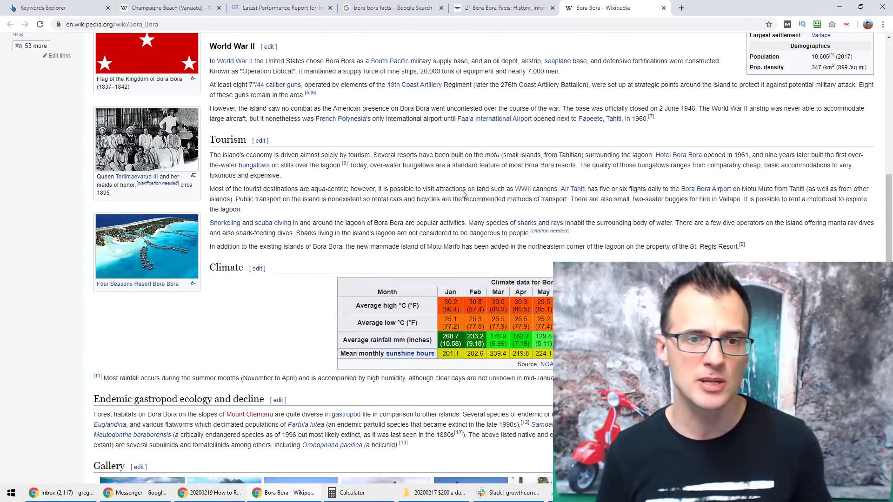
pyautogui.scroll(-8, 463, 193)
pyautogui.scroll(16, 463, 193)
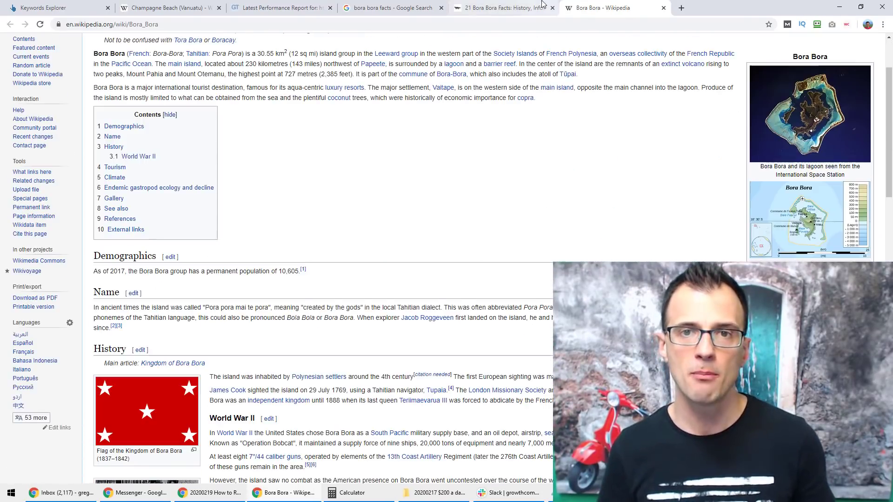
pyautogui.click(542, 4)
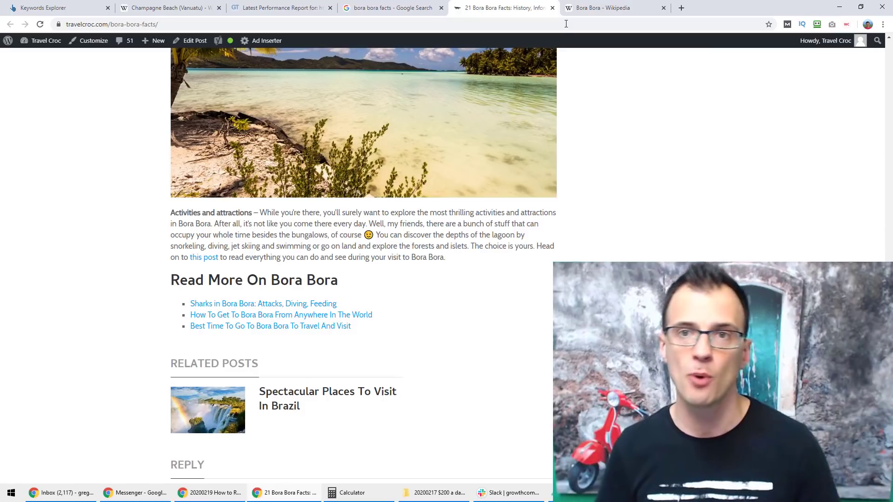
pyautogui.click(584, 8)
pyautogui.click(458, 7)
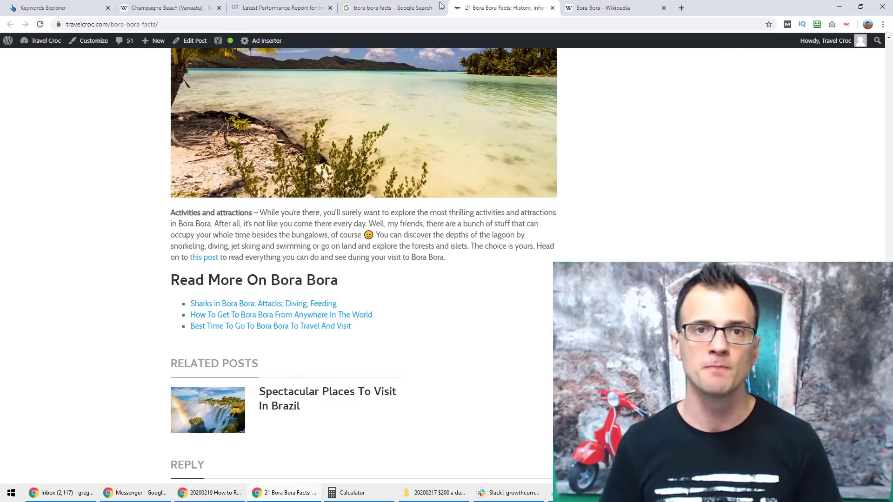
pyautogui.click(437, 6)
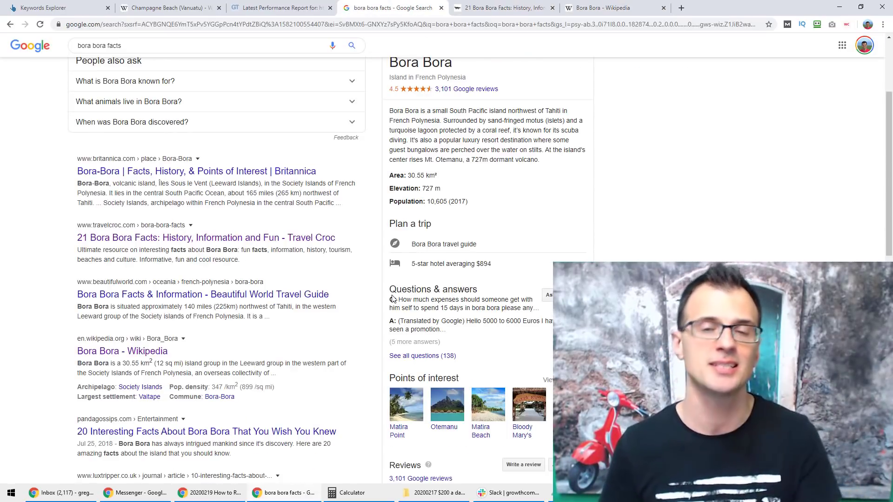
# Step: Go to the buy jeans keyword ideas and scroll terms like 'where to buy apple bottom jeans' (200 volume)
pyautogui.hotkey('ctrl', '1')
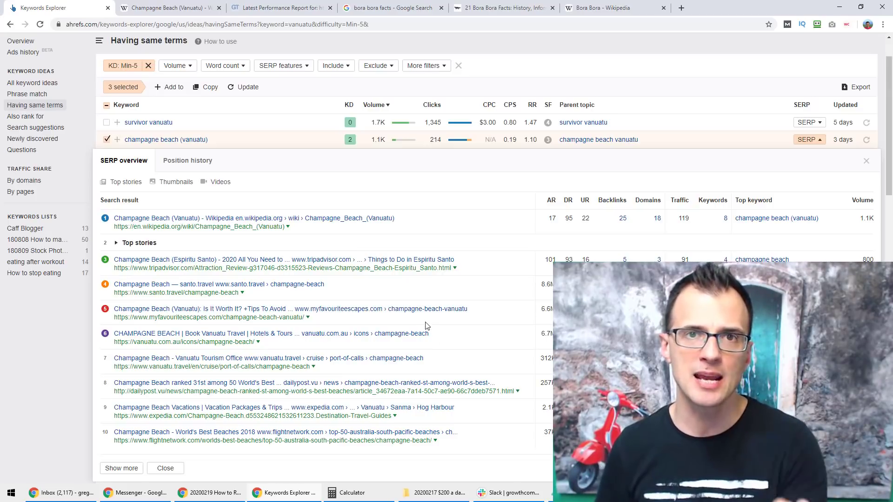
pyautogui.scroll(-1, 426, 331)
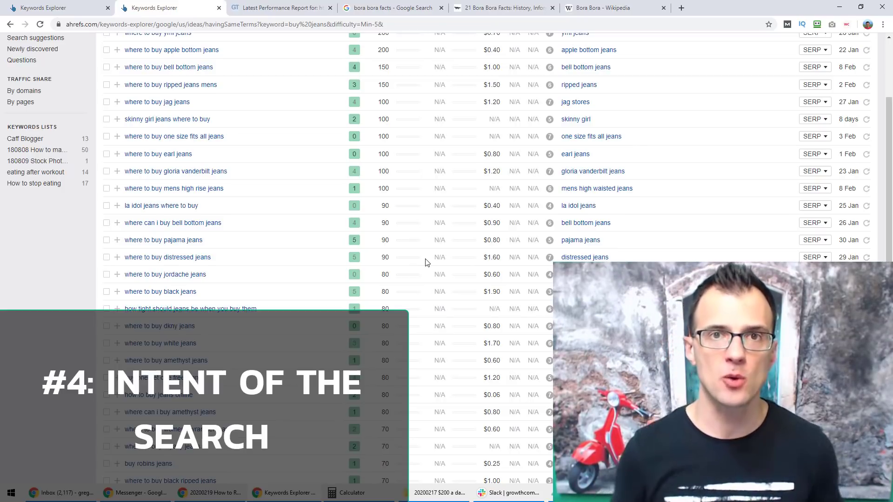
# Step: Show the SERP overview for 'where to buy bell bottom jeans' (KD 4, 150 volume)
pyautogui.scroll(5, 419, 262)
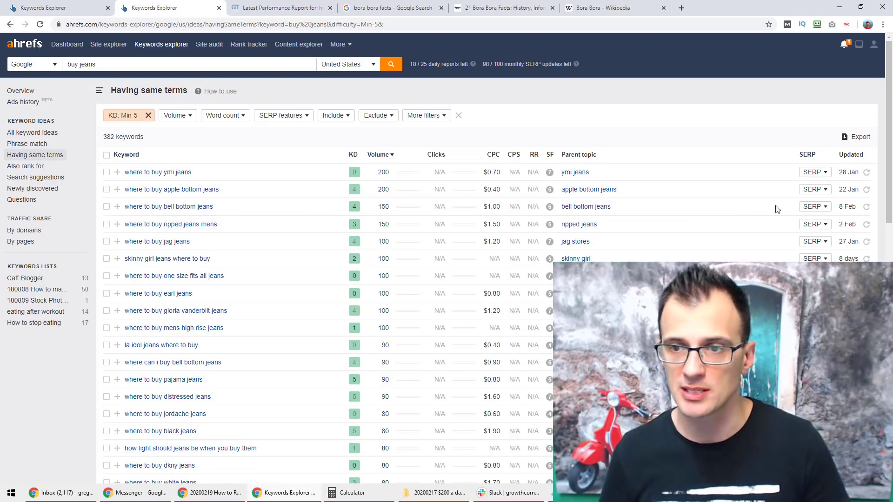
pyautogui.click(812, 206)
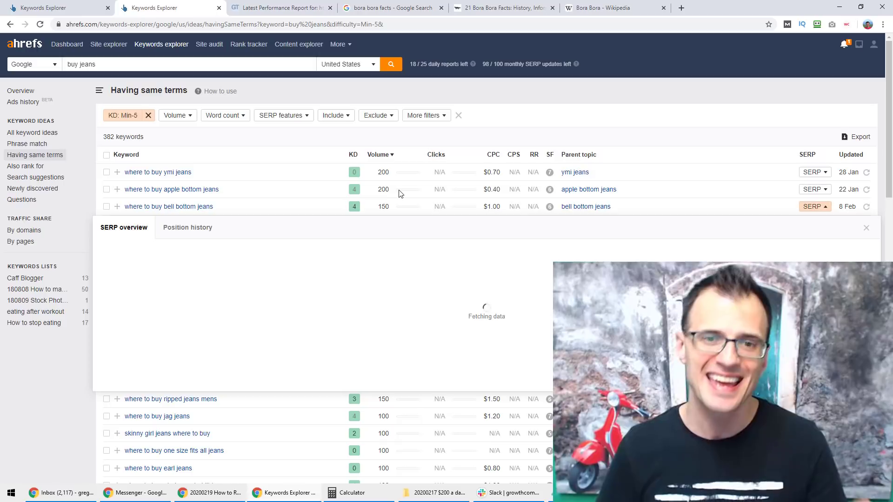
# Step: Scroll through the bell bottom jeans rankings from Macy's, Target, Free People, Amazon, Etsy and Walmart
pyautogui.scroll(-1, 397, 158)
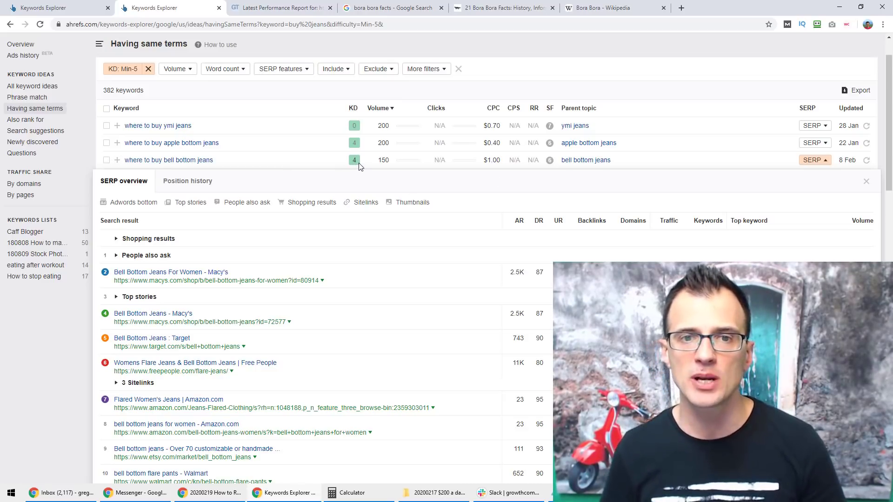
pyautogui.scroll(-1, 512, 192)
pyautogui.scroll(-3, 844, 138)
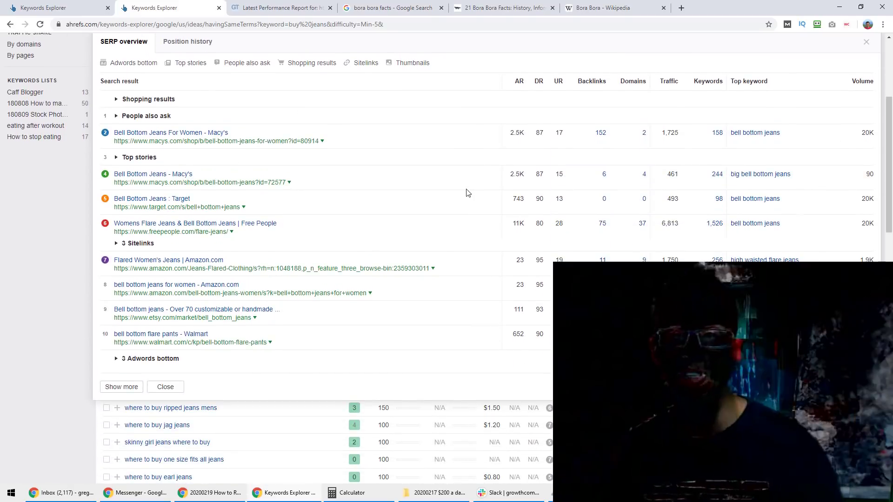
pyautogui.scroll(1, 430, 192)
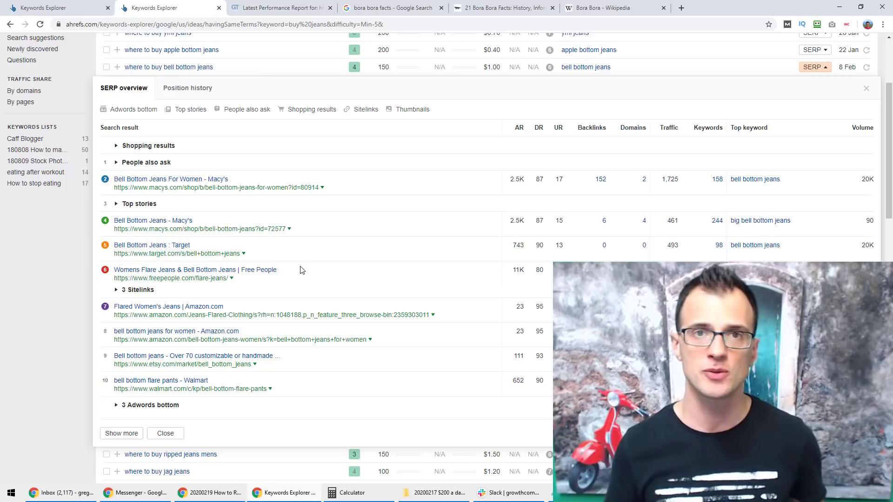
# Step: Read the myfavouriteescapes Champagne Beach article from the Vanuatu SERP overview, then return to the Bora Bora facts post
pyautogui.hotkey('ctrl', 'shift', 'Tab')
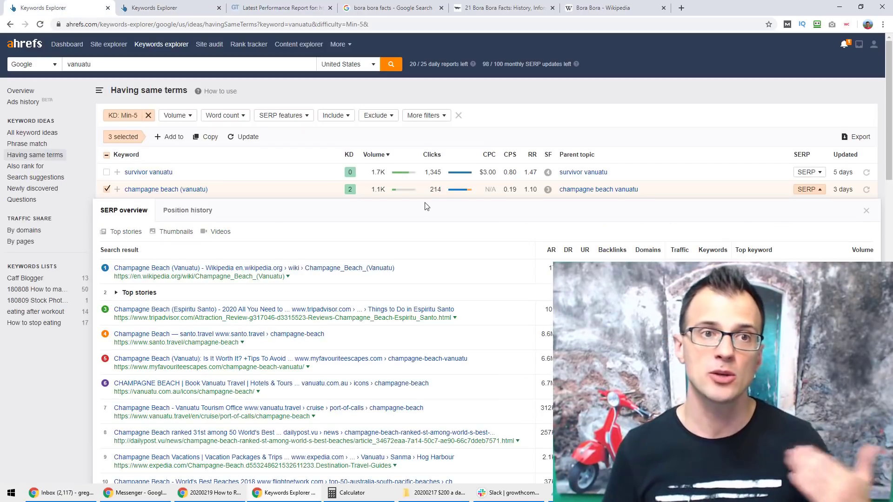
pyautogui.scroll(-2, 423, 219)
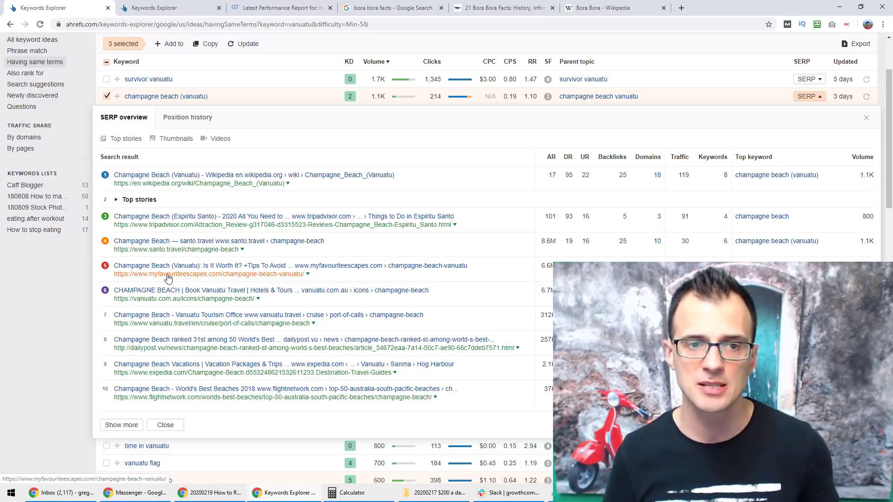
pyautogui.click(190, 278)
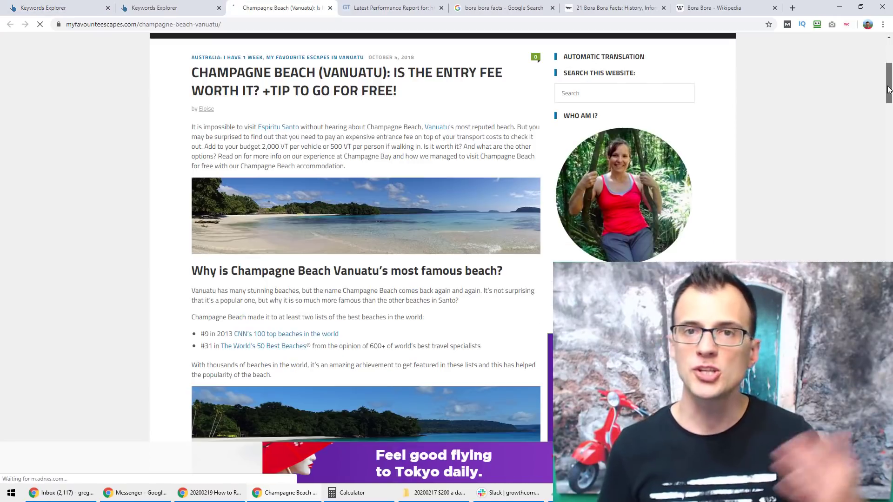
pyautogui.moveTo(889, 60); pyautogui.dragTo(892, 326)
pyautogui.hotkey('ctrl', '1')
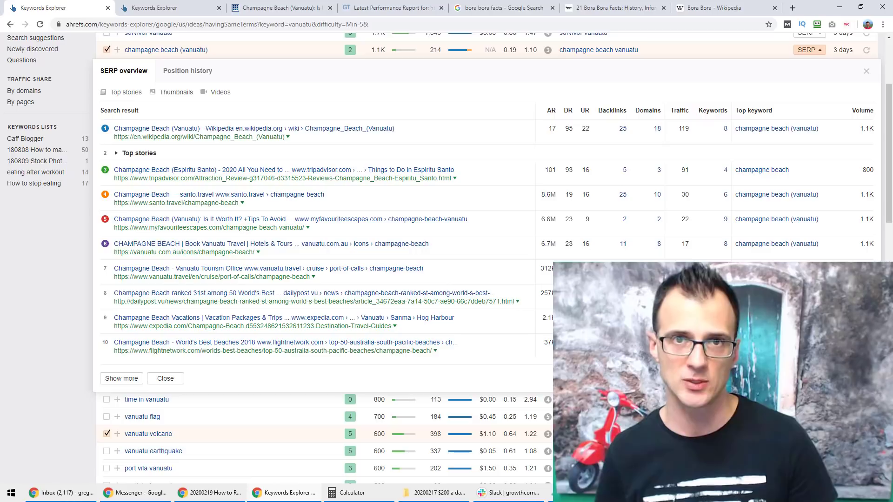
pyautogui.hotkey('ctrl', '6')
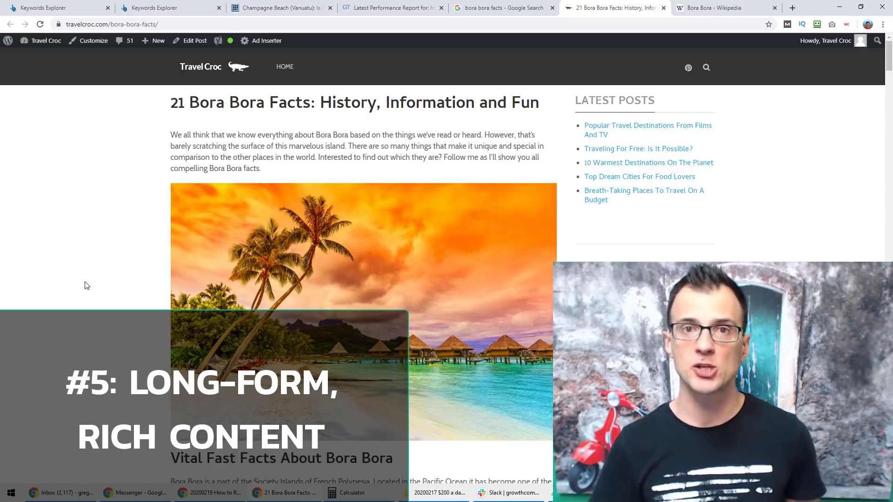
pyautogui.moveTo(888, 60); pyautogui.dragTo(891, 216)
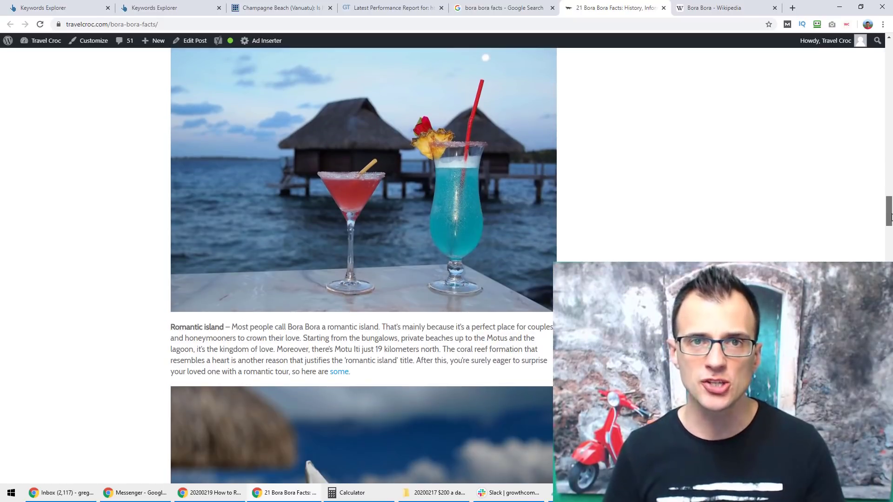